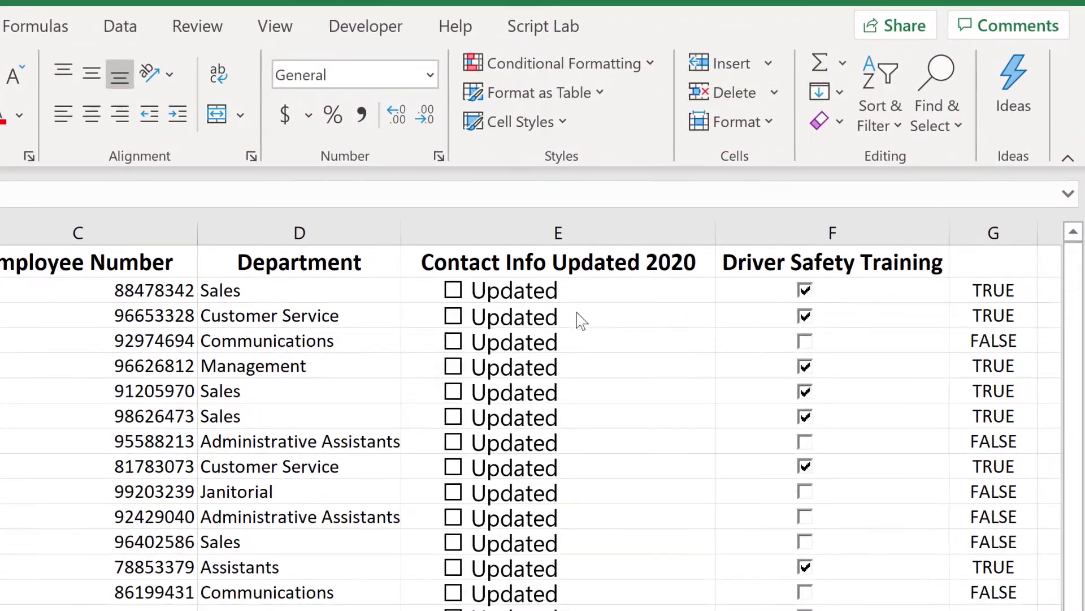
Step: Tick the Contact Info Updated 2020 boxes for the Communications and Management rows
click(451, 344)
click(454, 367)
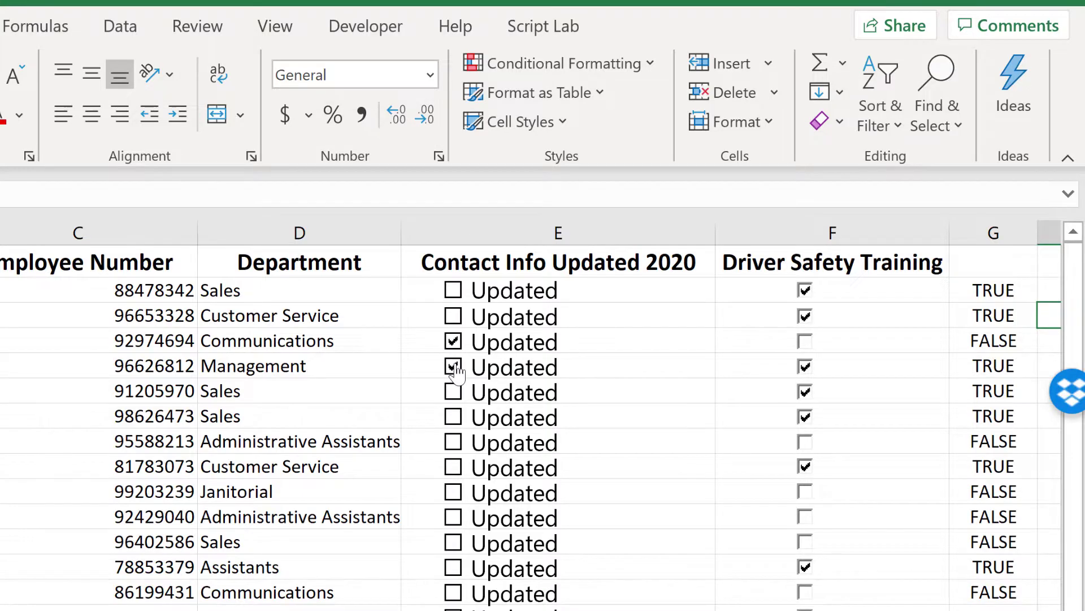
click(457, 374)
click(455, 369)
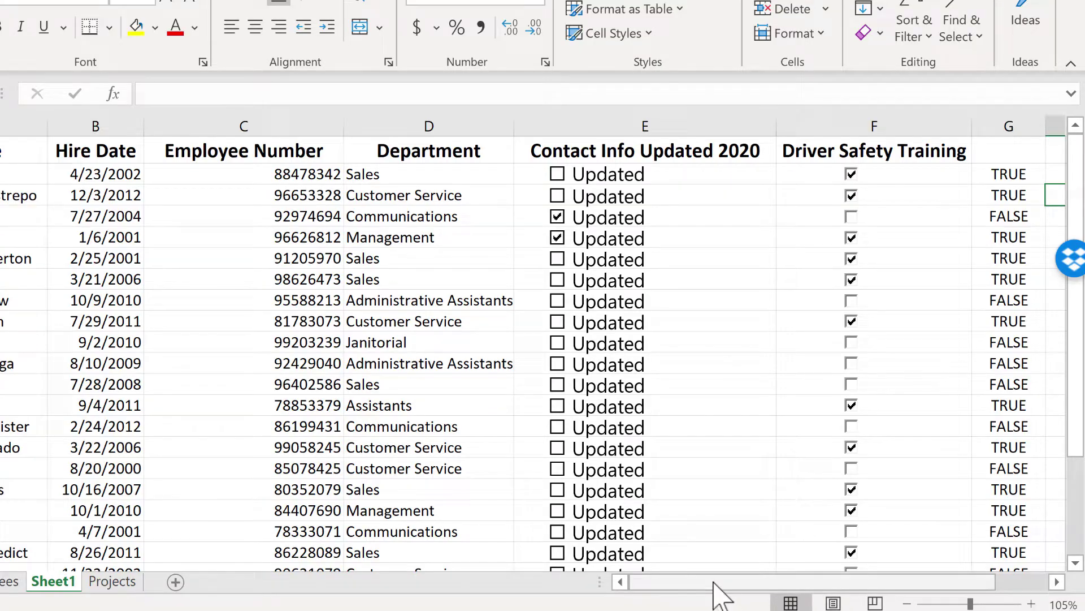
drag(720, 585, 769, 585)
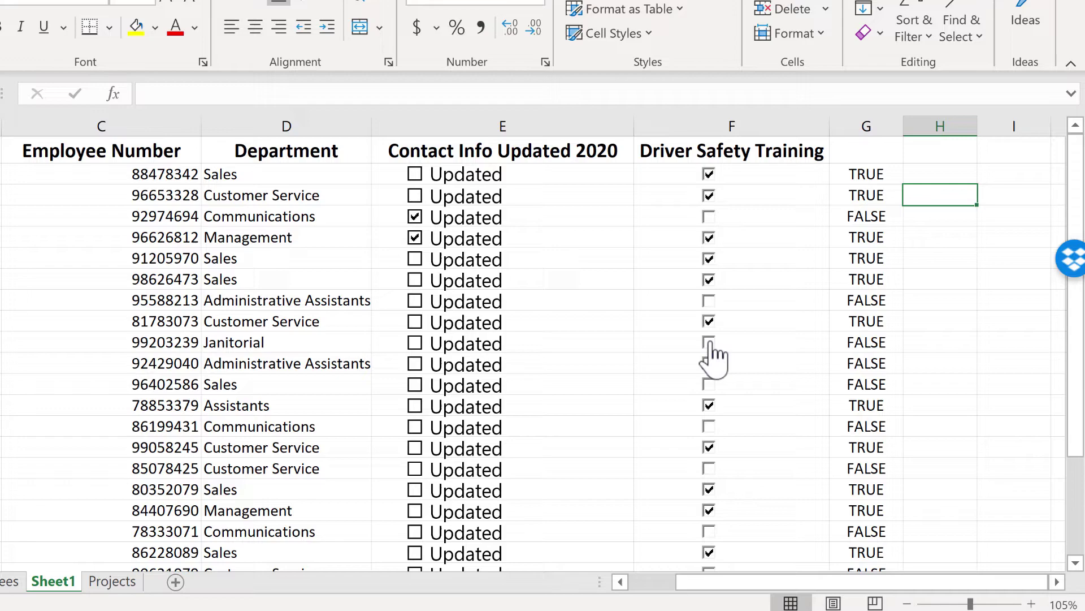
Step: Toggle Janitorial's Driver Safety Training box on and off, leaving it unticked, to watch column G
click(710, 342)
click(708, 343)
click(705, 345)
click(707, 344)
drag(735, 582, 809, 583)
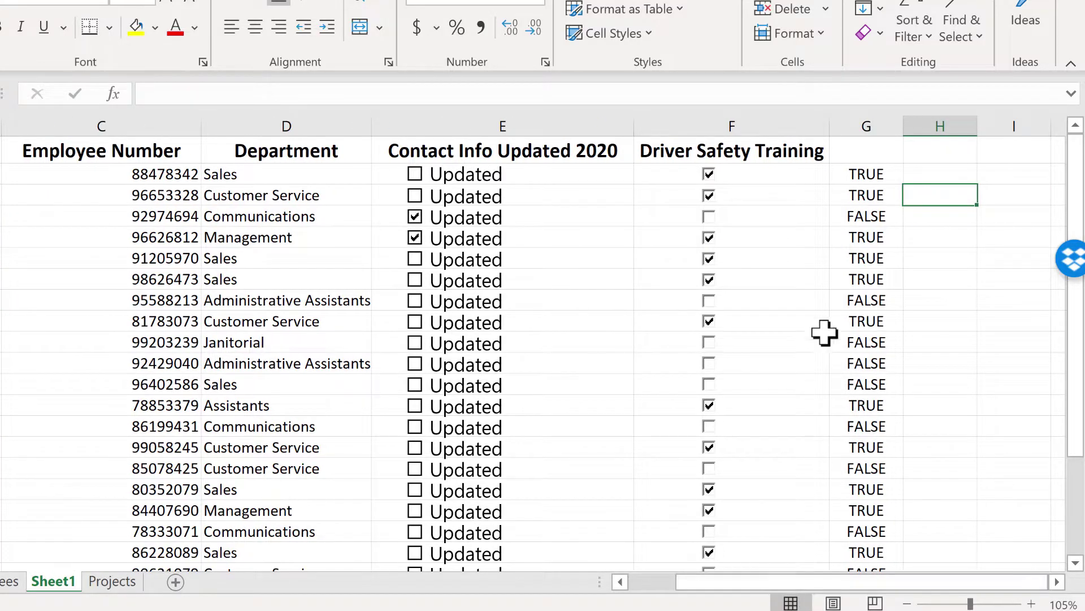
Step: Start the formula =if(G2=false in cell H2
click(928, 169)
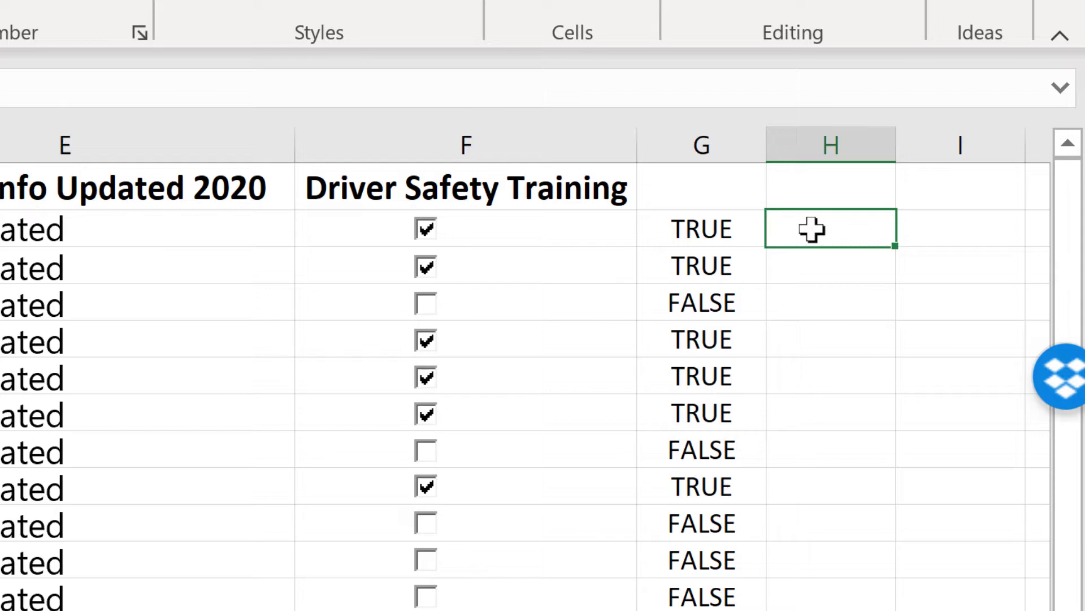
text(=)
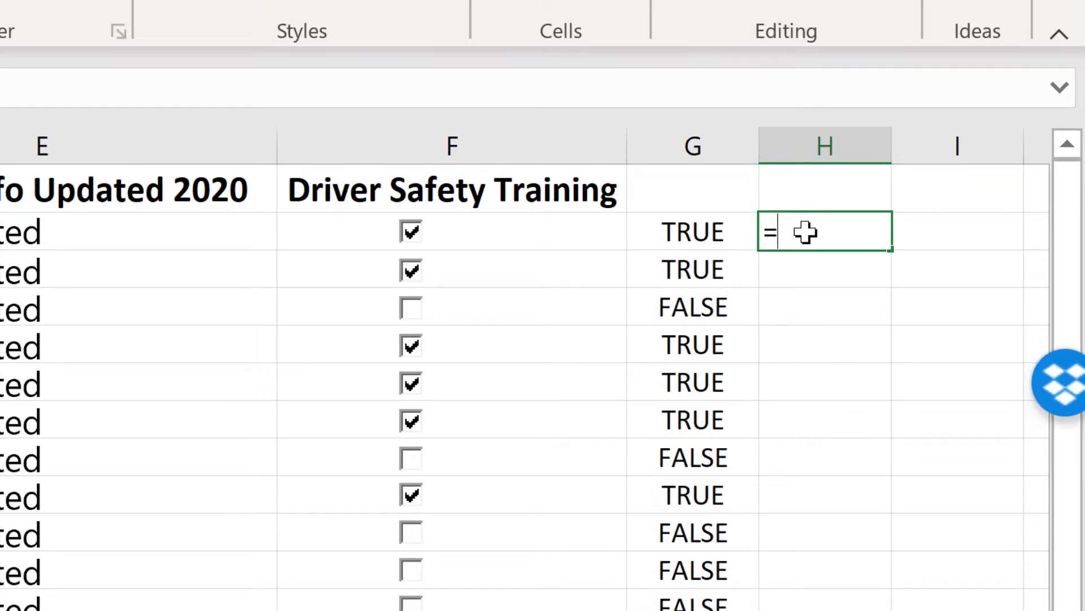
text(if)
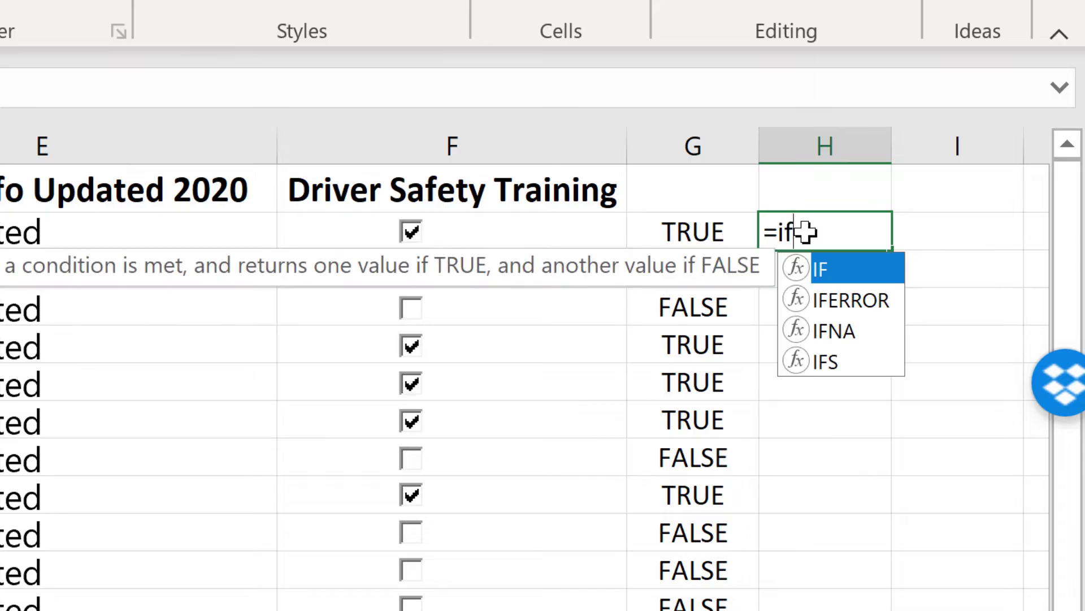
text(()
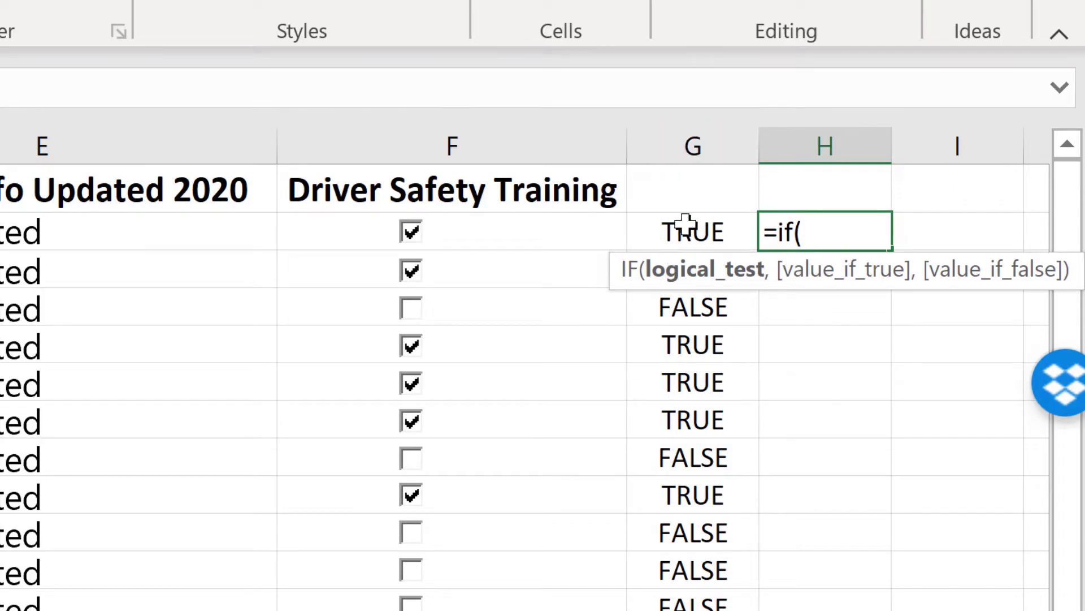
click(714, 230)
text(=)
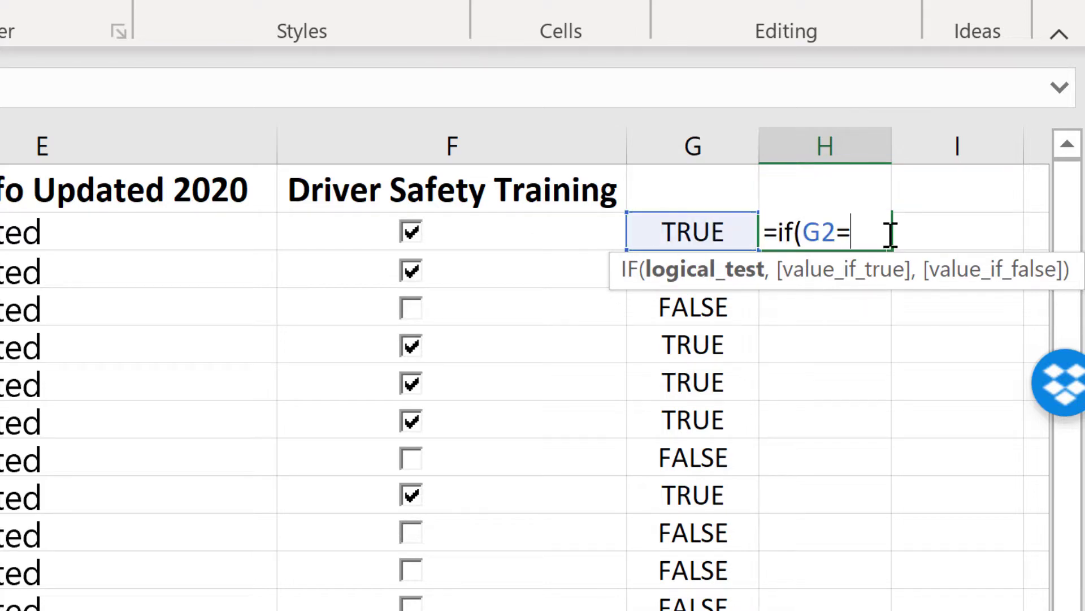
text(false)
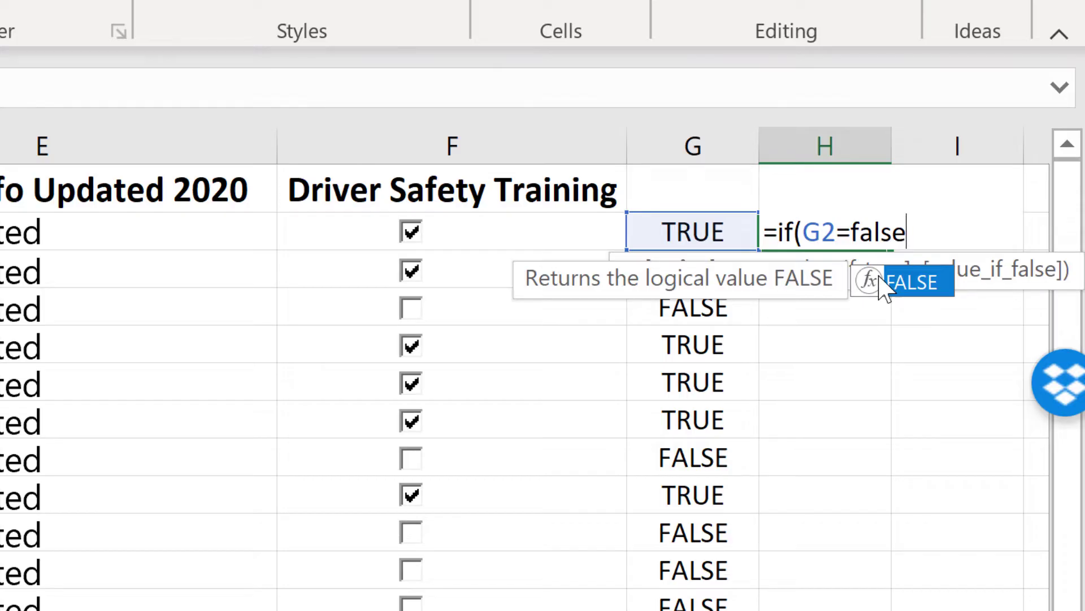
Step: Complete H2 as =if(G2=false, "Delinquent", "Done") and commit it
text(,)
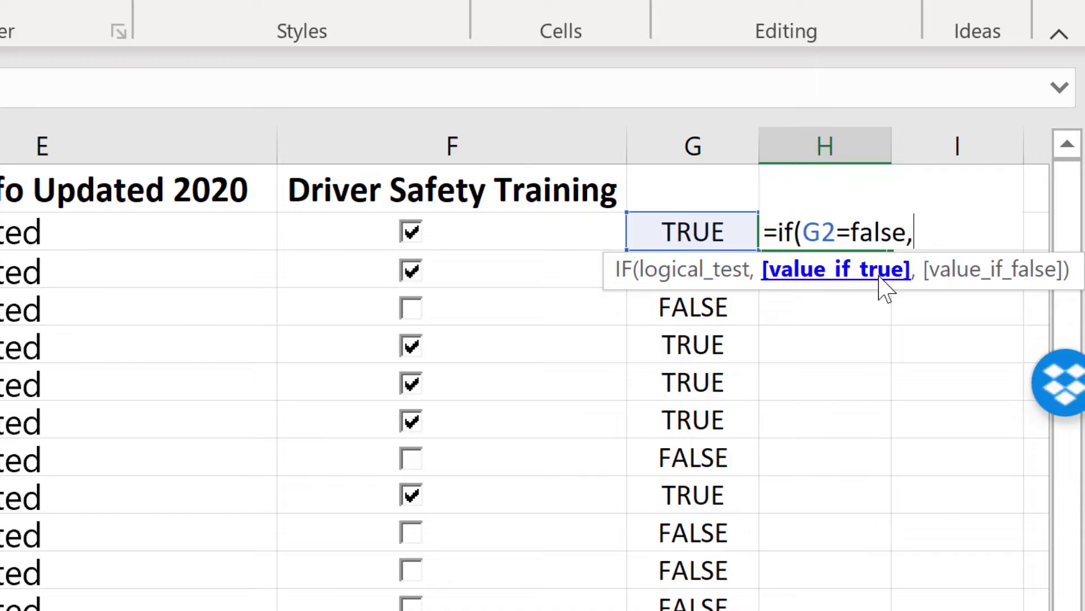
text(")
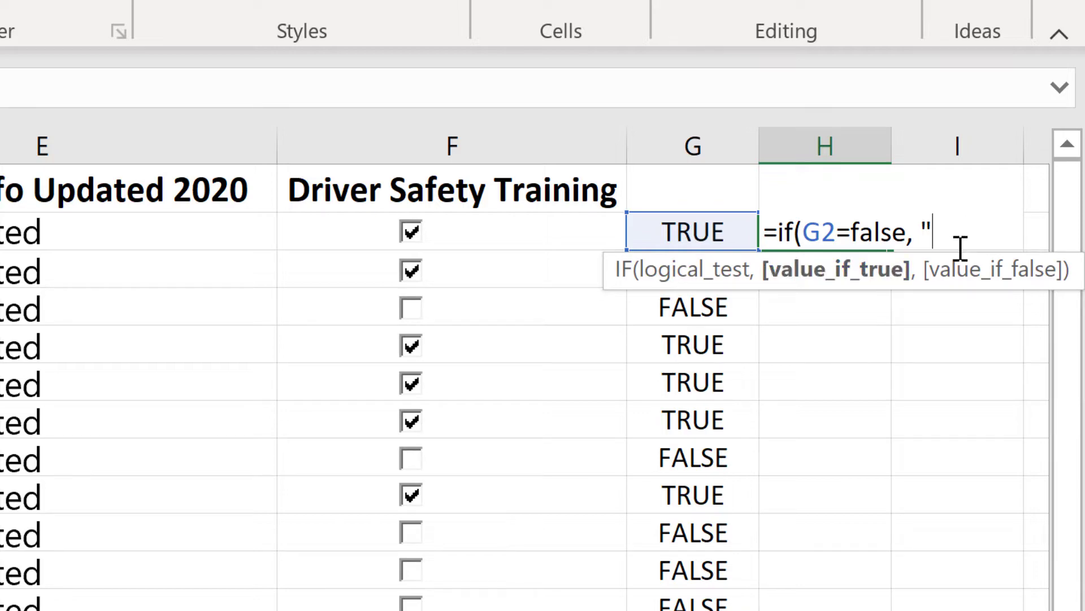
text(Delinquent)
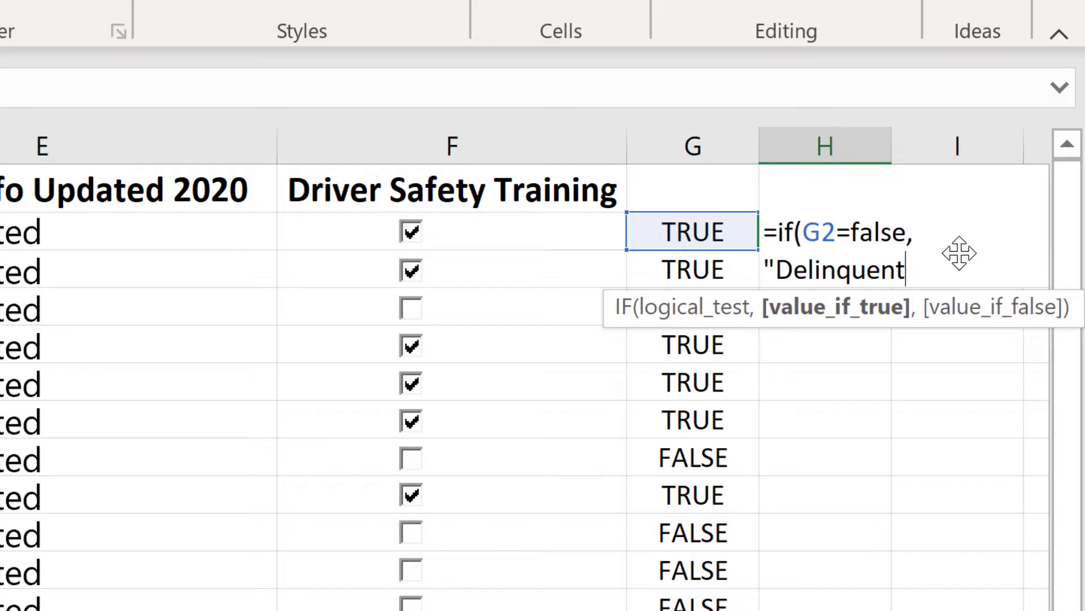
text(")
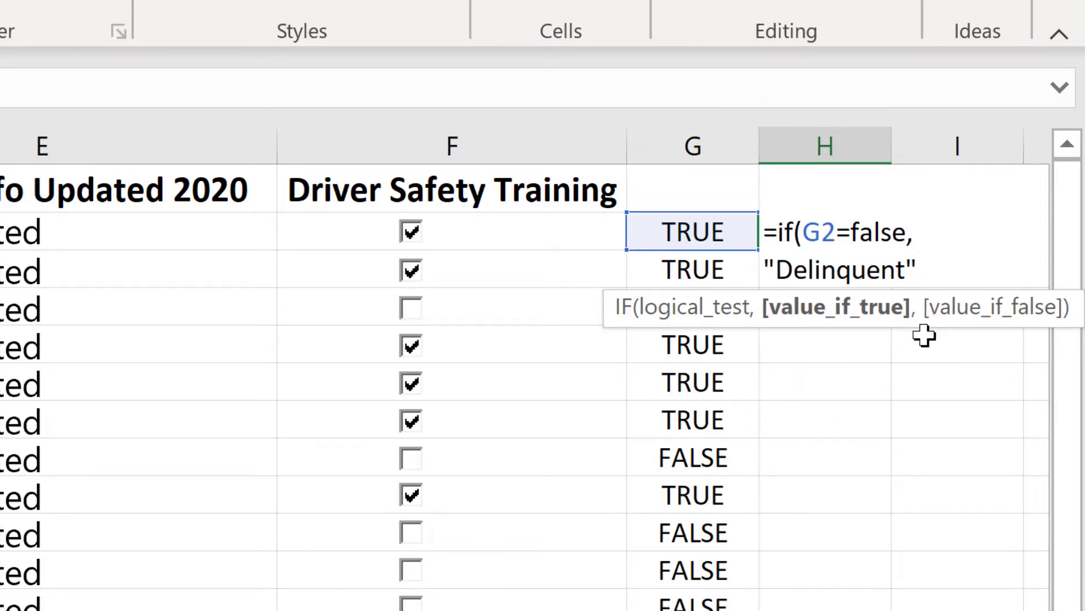
text(,)
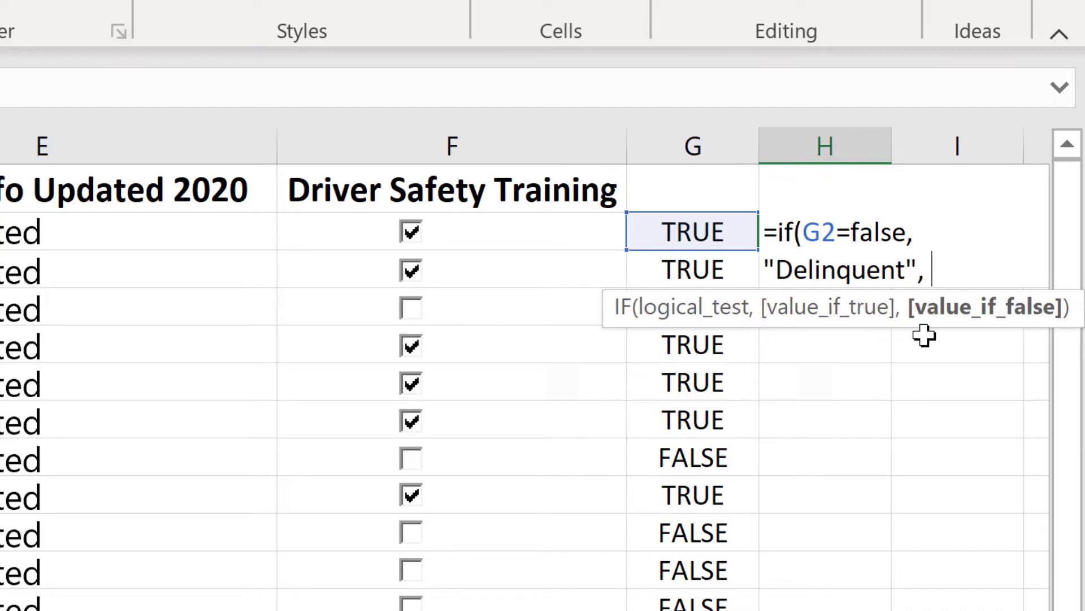
text( "Done")
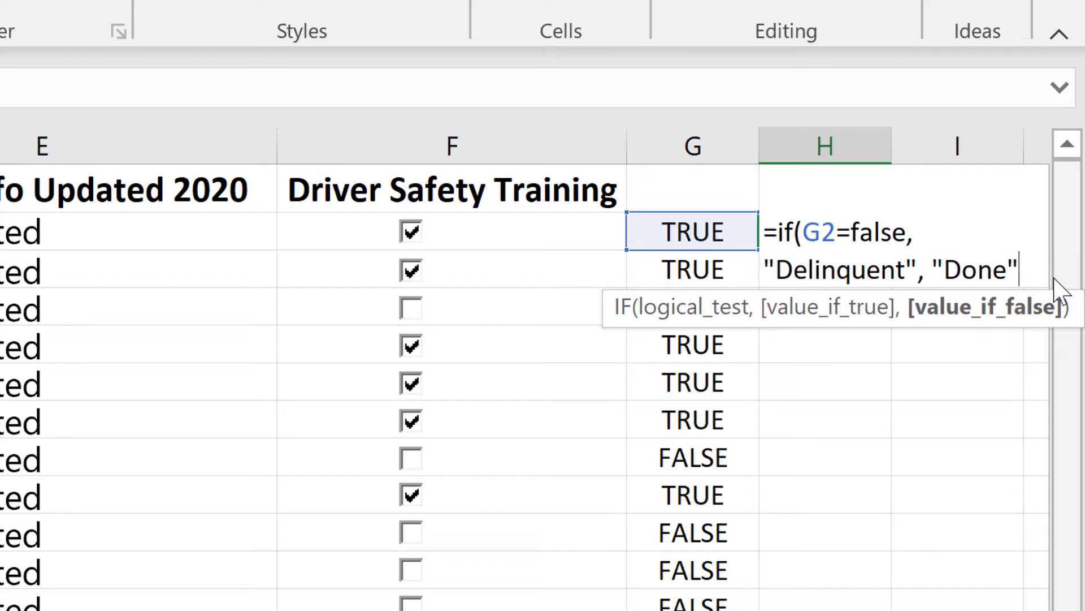
text())
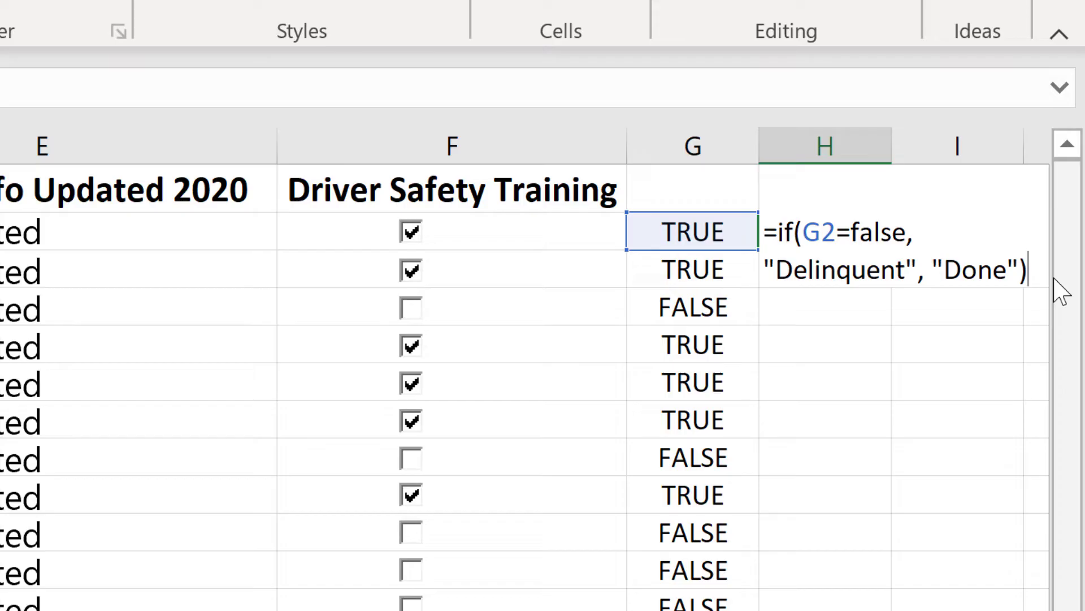
key(BackSpace)
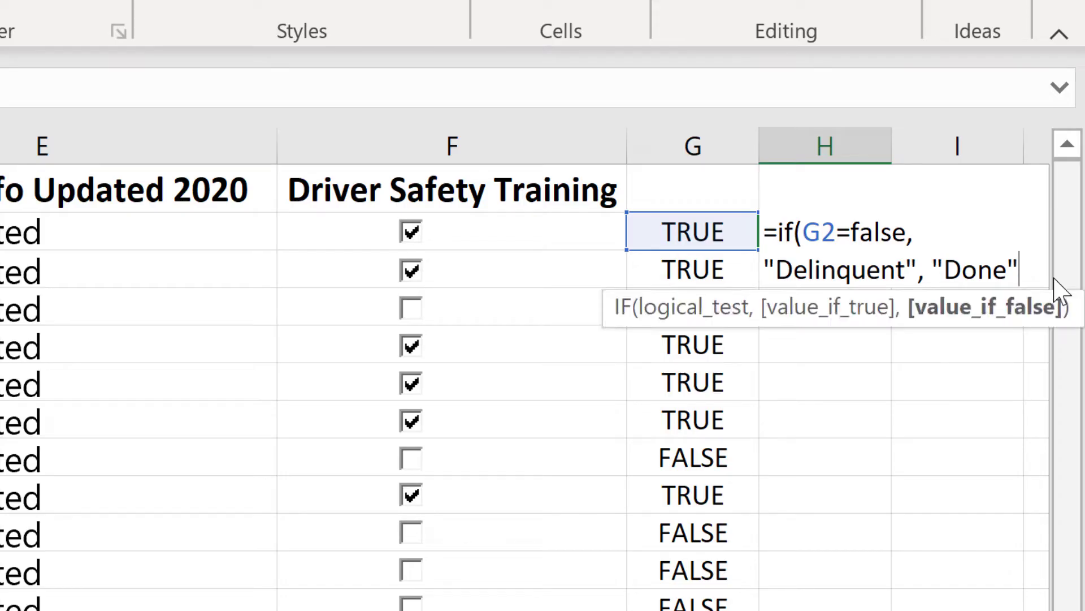
key(Return)
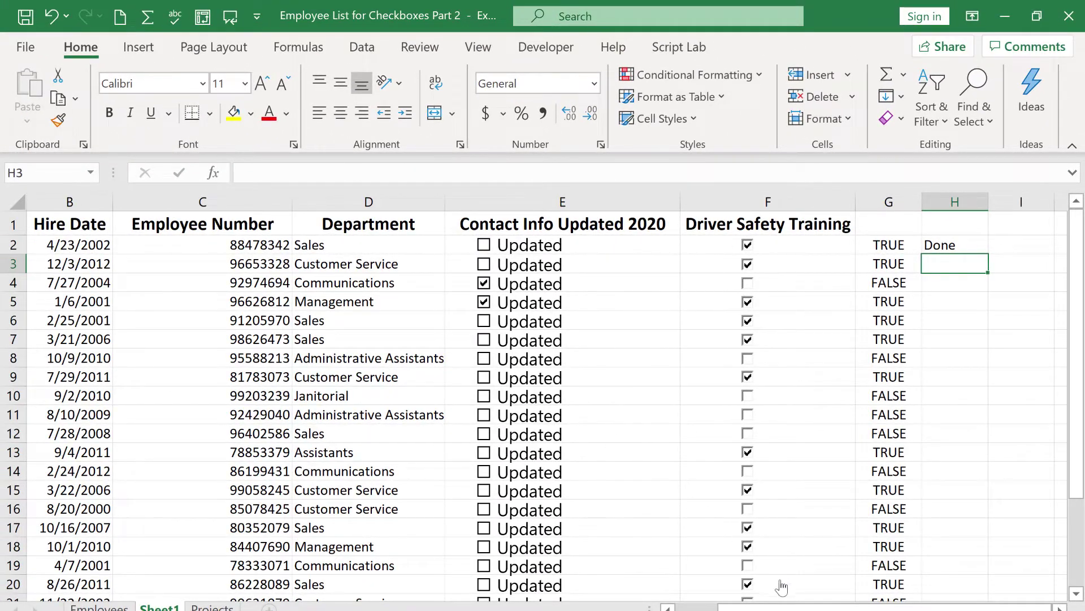
Step: Cancel the stray H3 entry and fill the H2 formula down column H to the last employee
mouse_move(782, 606)
mouse_down()
mouse_move(741, 606)
mouse_move(794, 606)
mouse_up()
text(=)
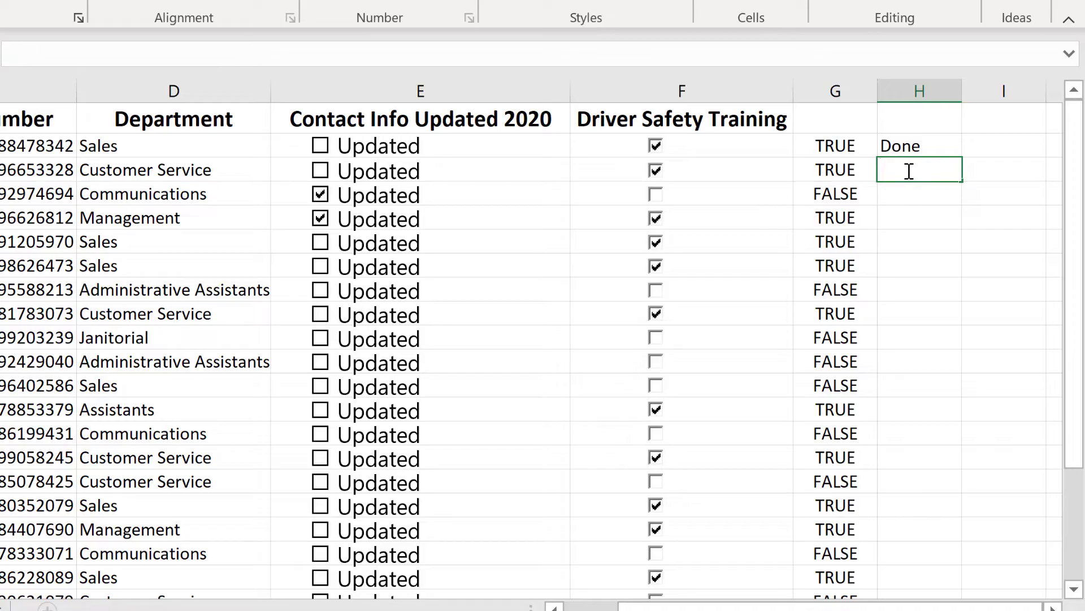
key(Escape)
click(931, 148)
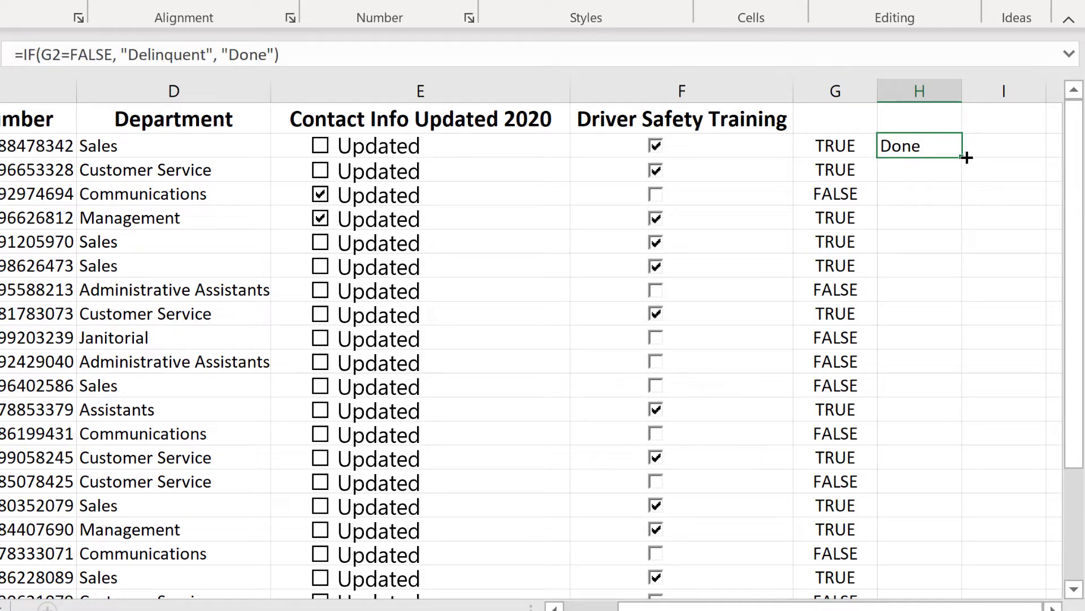
drag(962, 158, 916, 564)
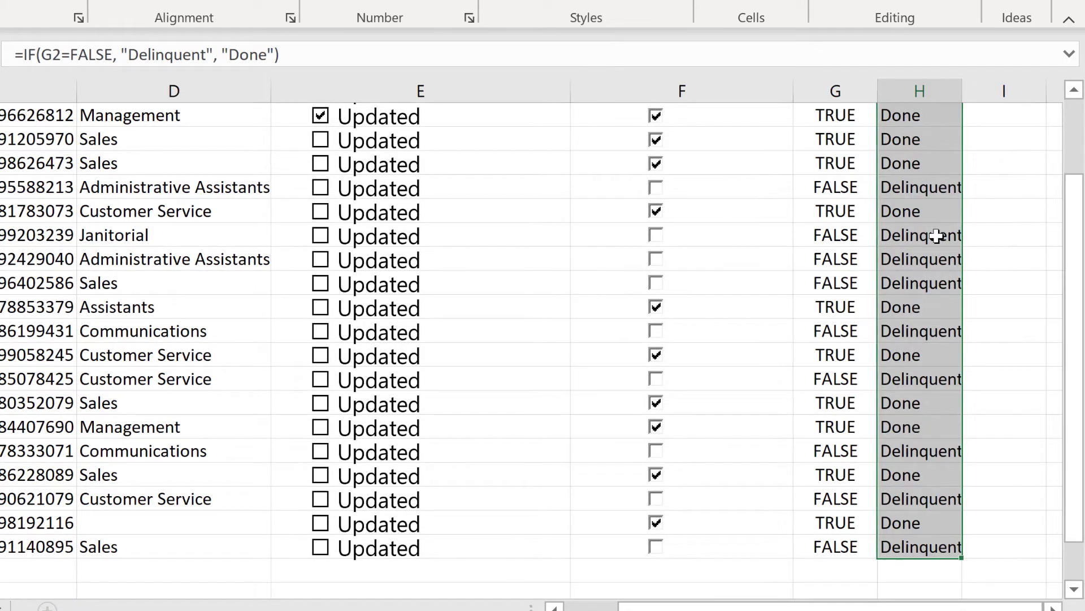
scroll(940, 235, up, 2)
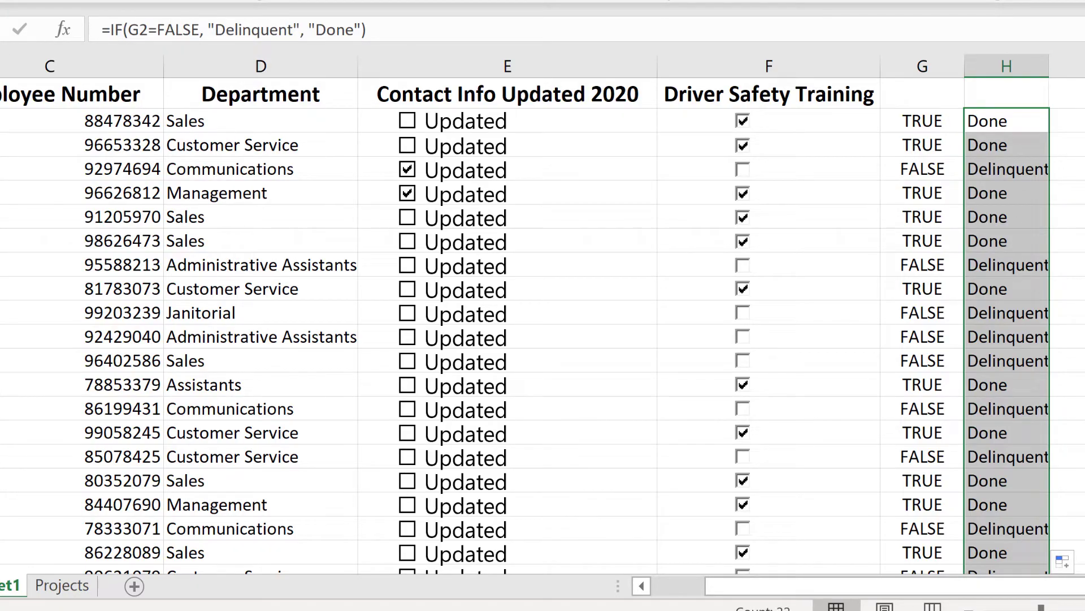
Step: AutoFit column H to fit Delinquent, then untick and retick row 3's training box to test
click(1067, 385)
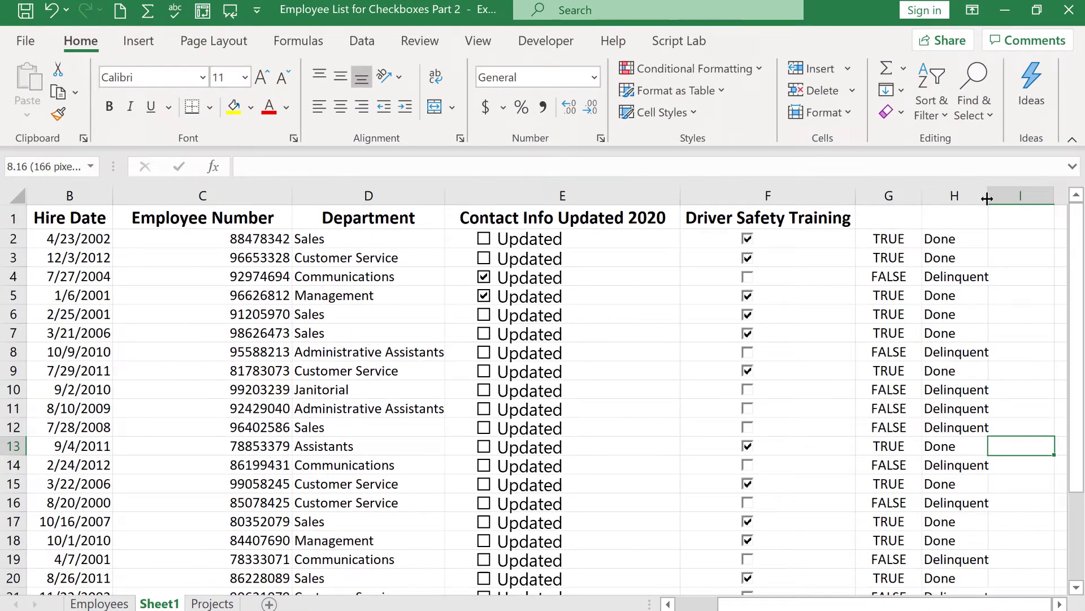
double_click(988, 196)
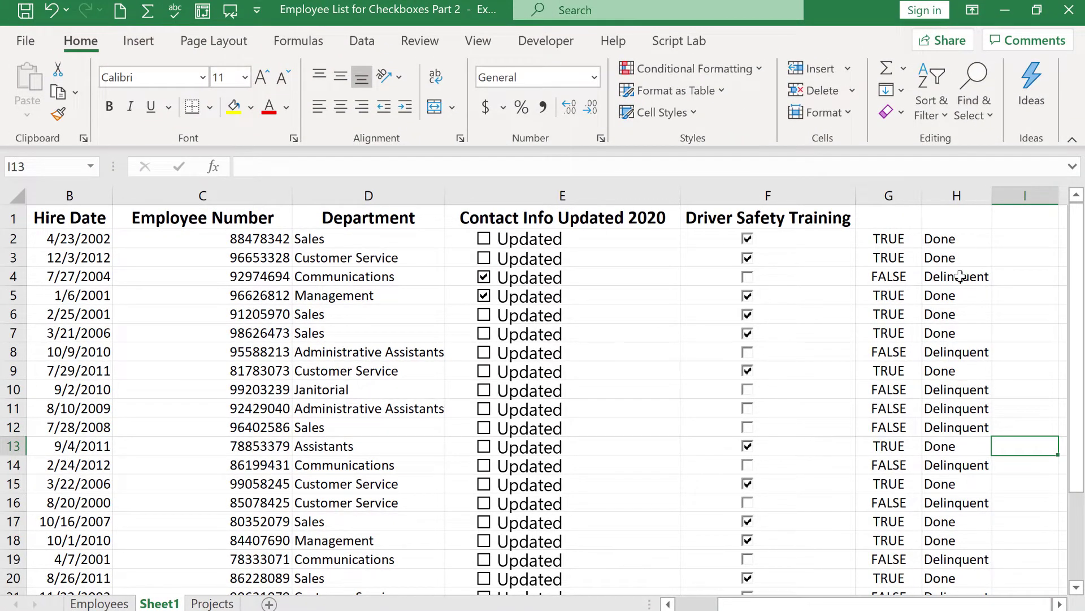
click(747, 259)
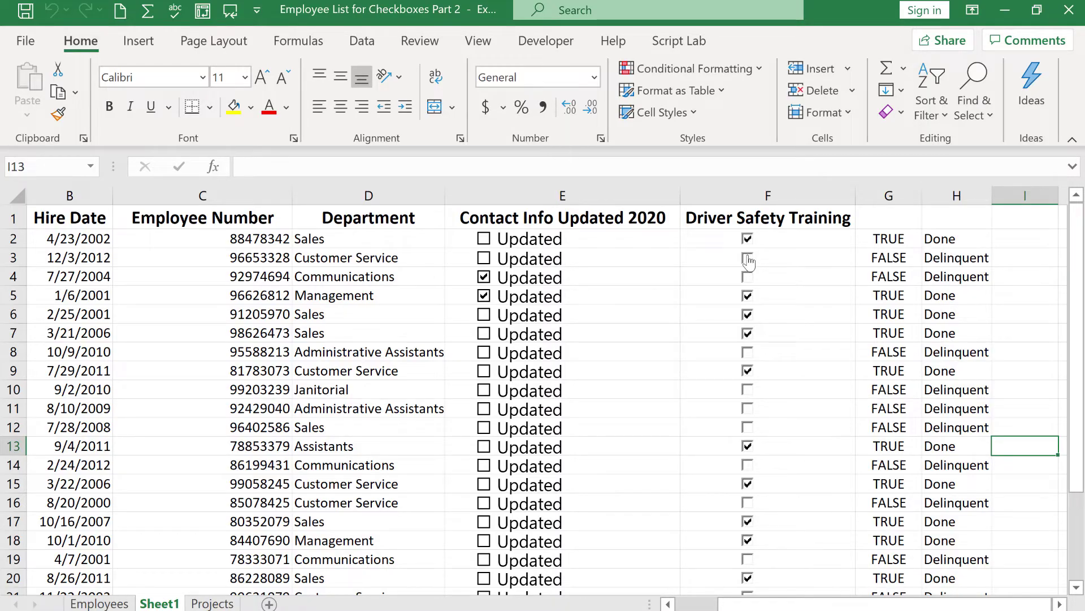
click(748, 258)
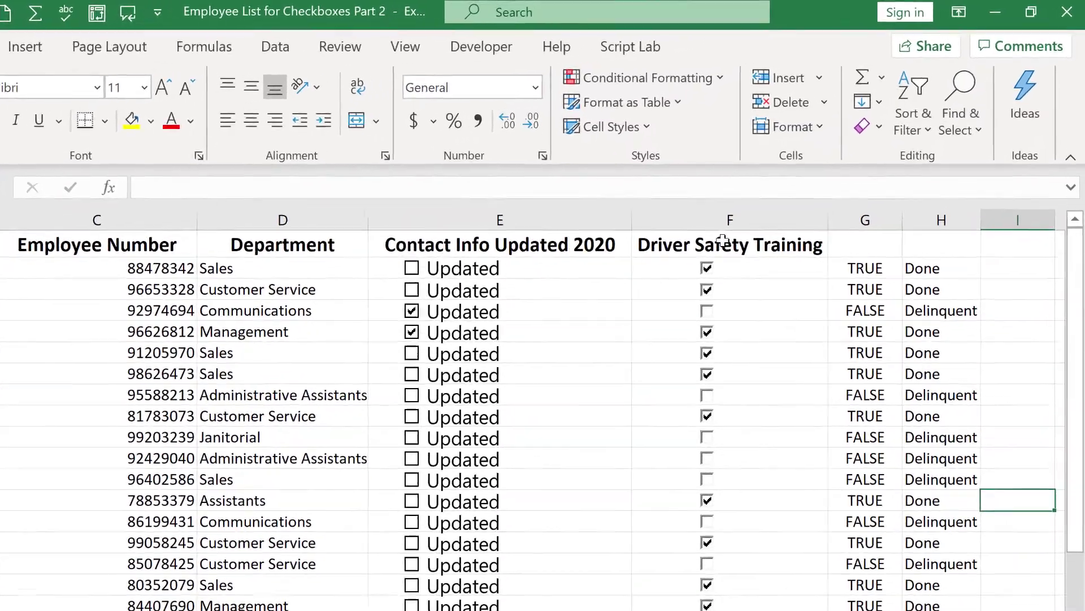
Step: Merge and centre the Driver Safety Training header across F1:H1
click(773, 218)
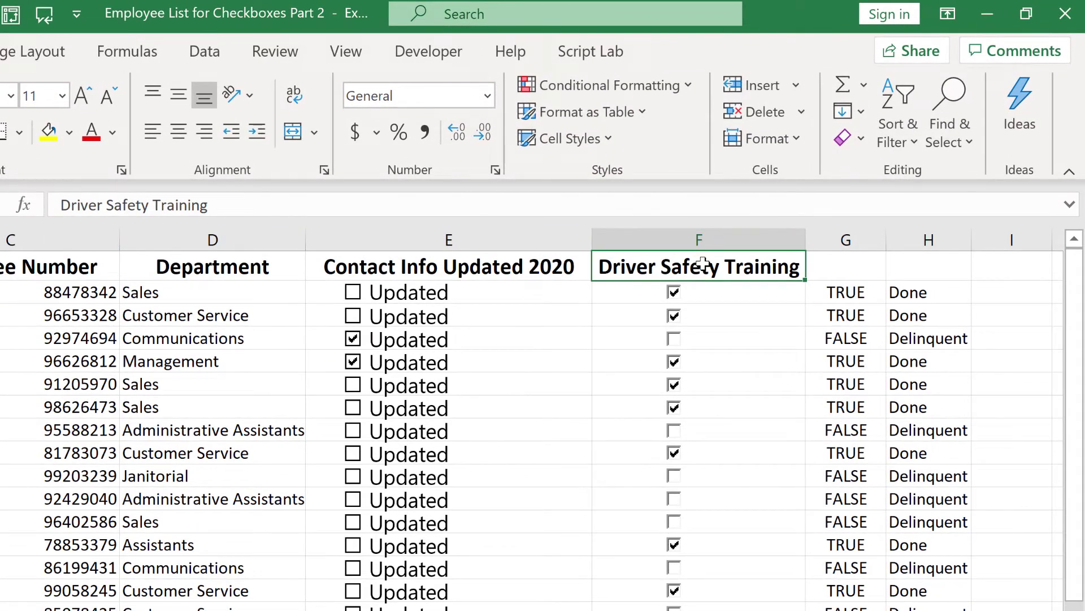
drag(750, 265, 922, 259)
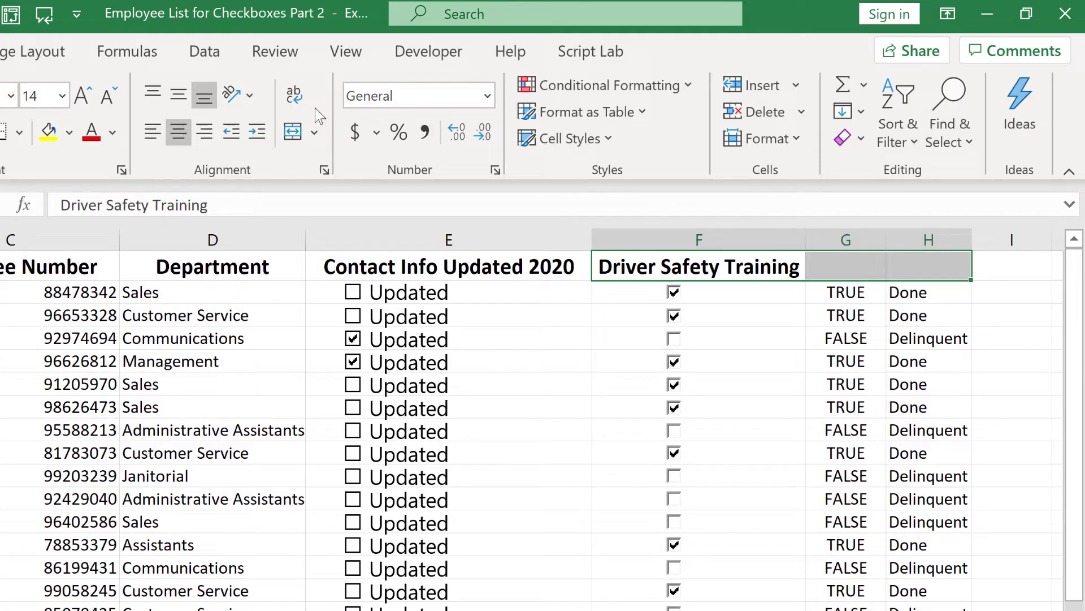
click(295, 133)
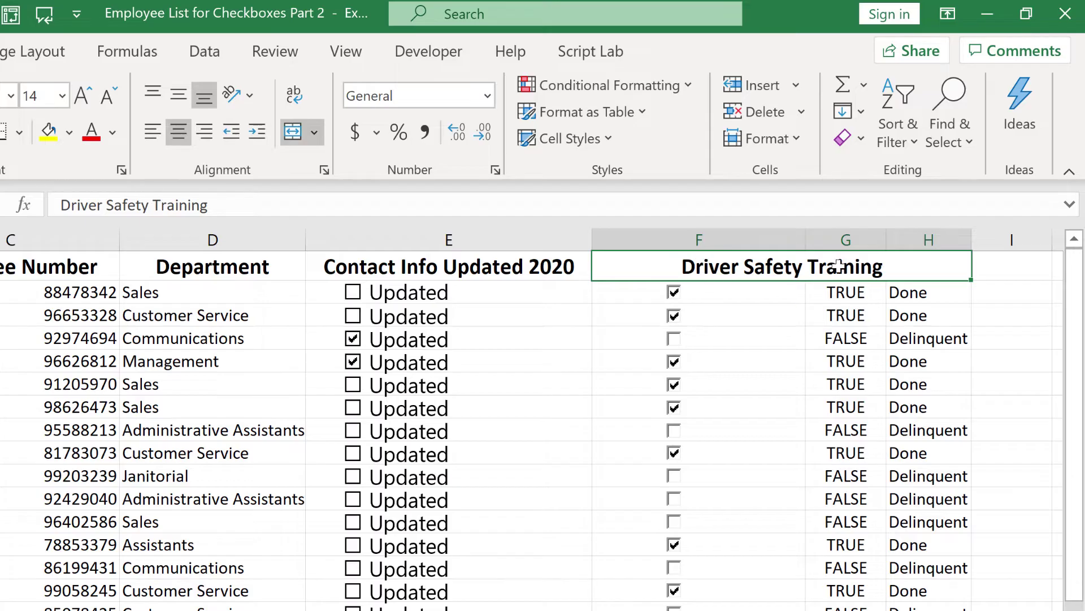
click(674, 432)
Step: Untick the Administrative Assistants training box and hide helper column G
click(674, 433)
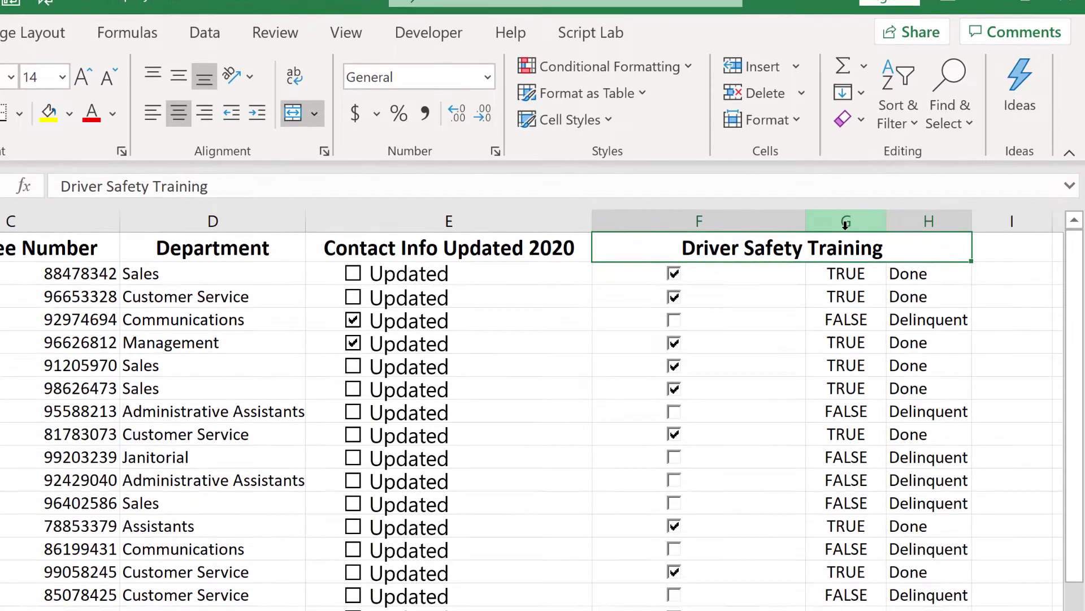
right_click(845, 243)
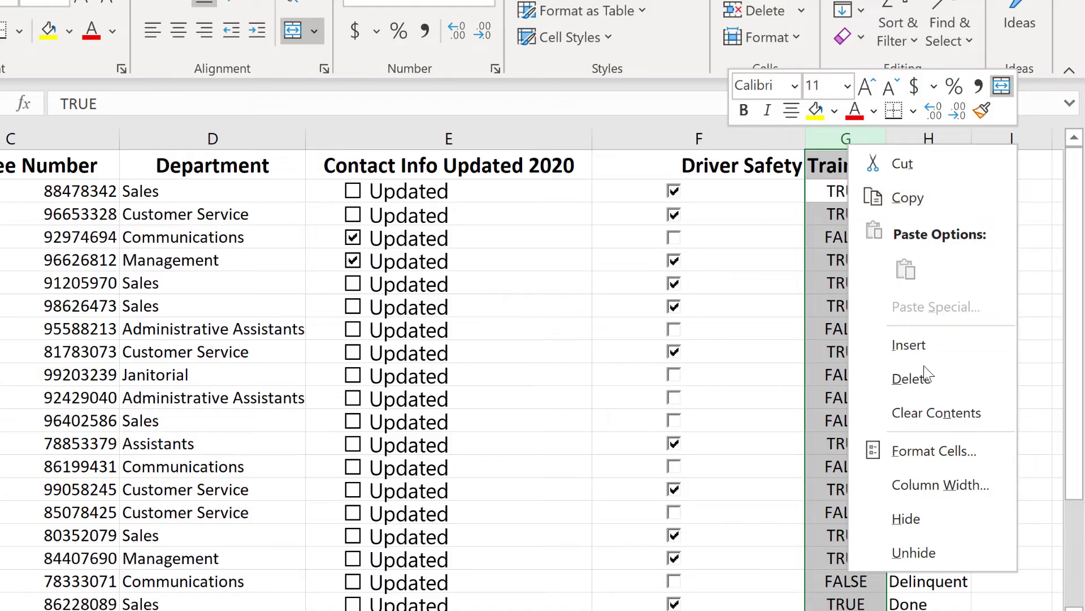
click(928, 523)
Step: Test a training checkbox on and off, then narrow column F to fit its checkboxes
click(899, 403)
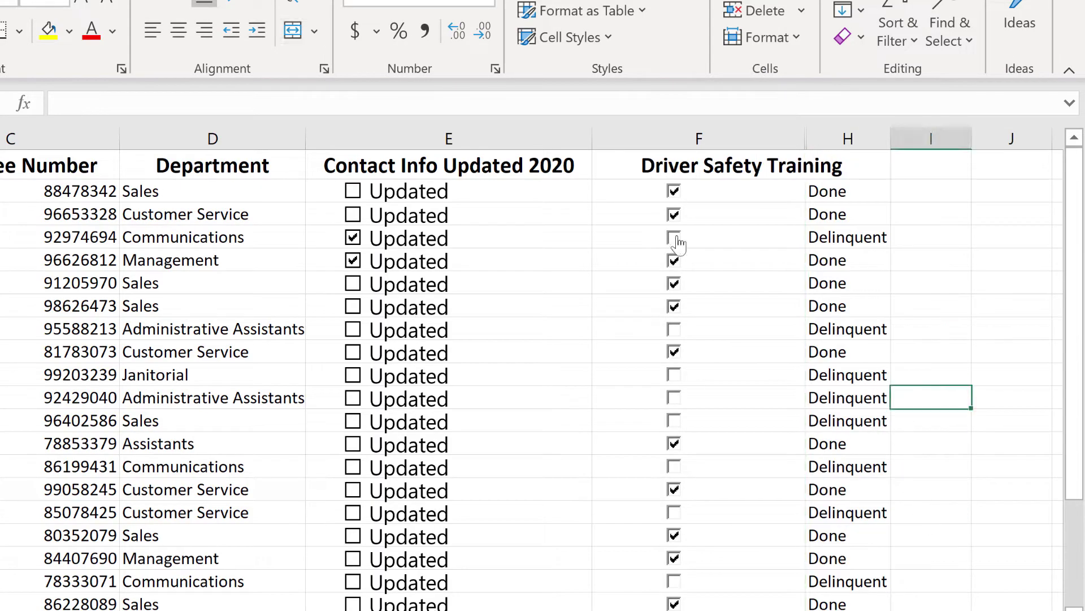
click(675, 239)
click(687, 240)
drag(805, 143, 721, 145)
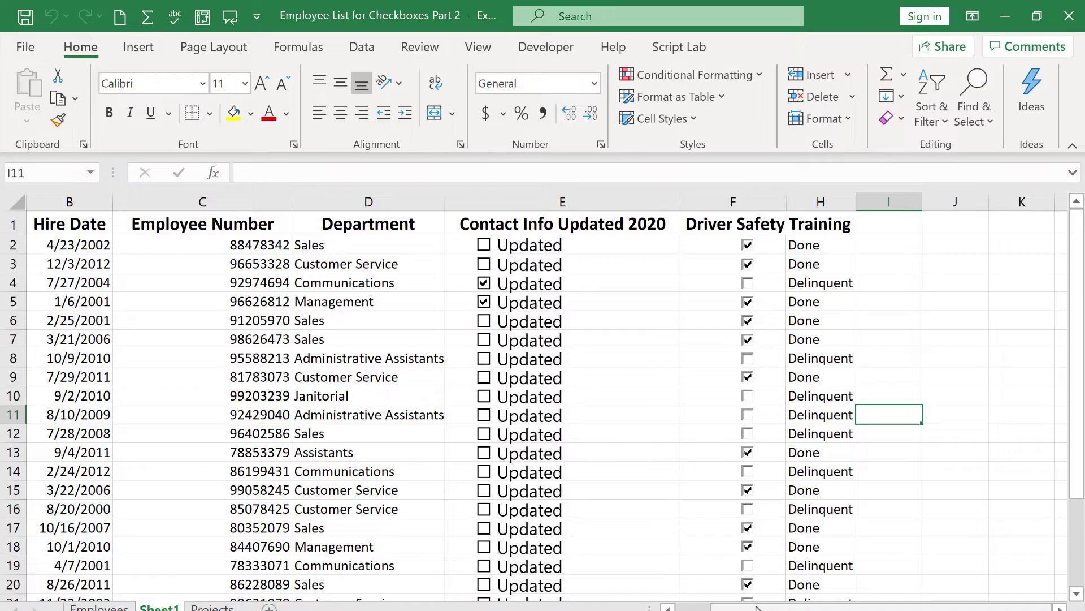
drag(757, 607, 644, 605)
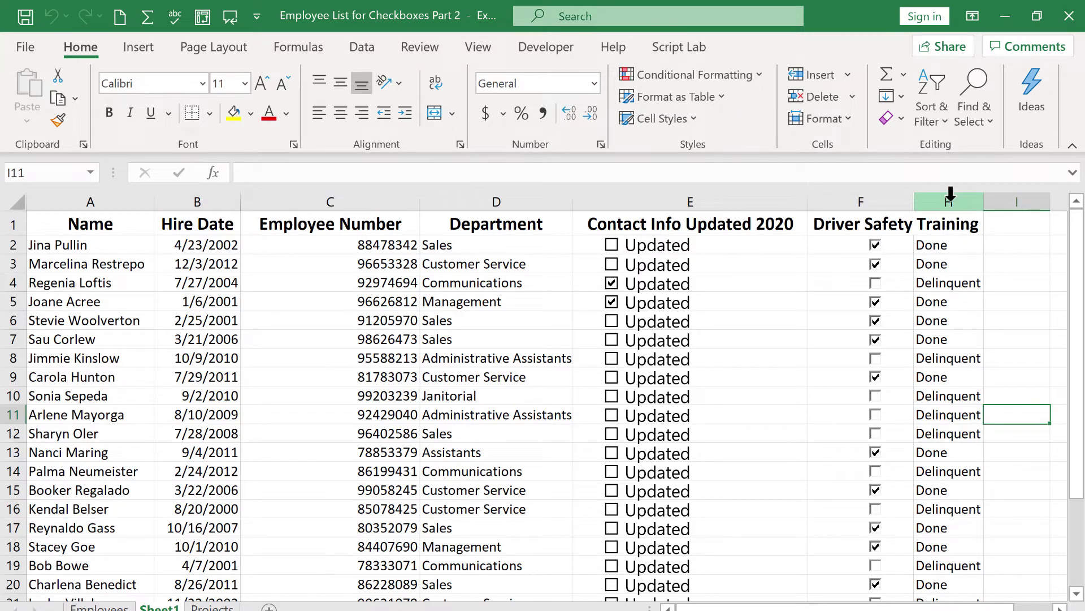
Step: Start a Text that Contains highlight rule on column H for 'Delinquent'
click(959, 201)
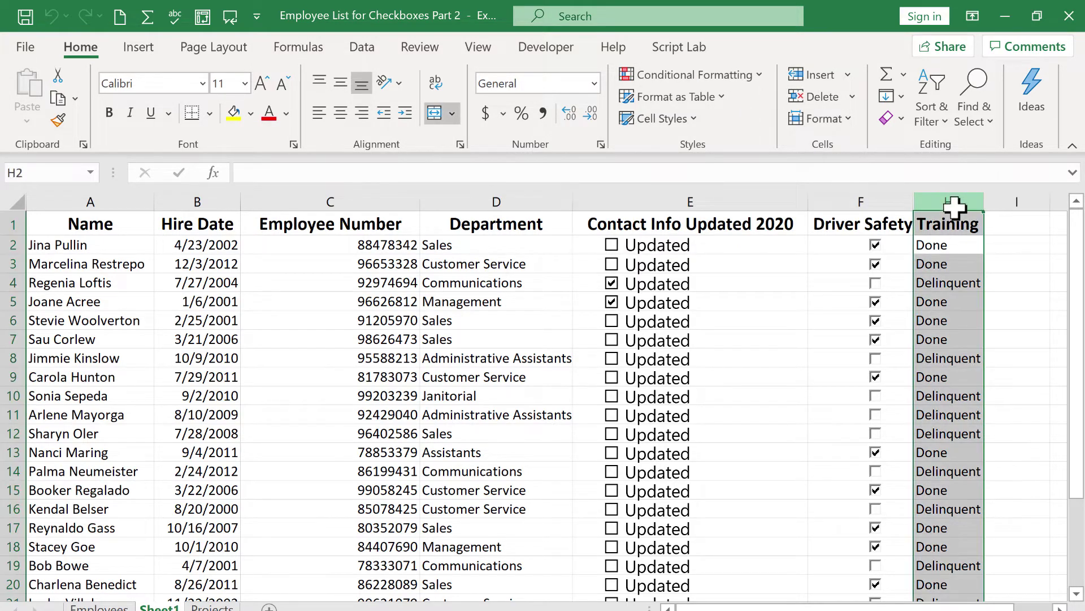
click(694, 74)
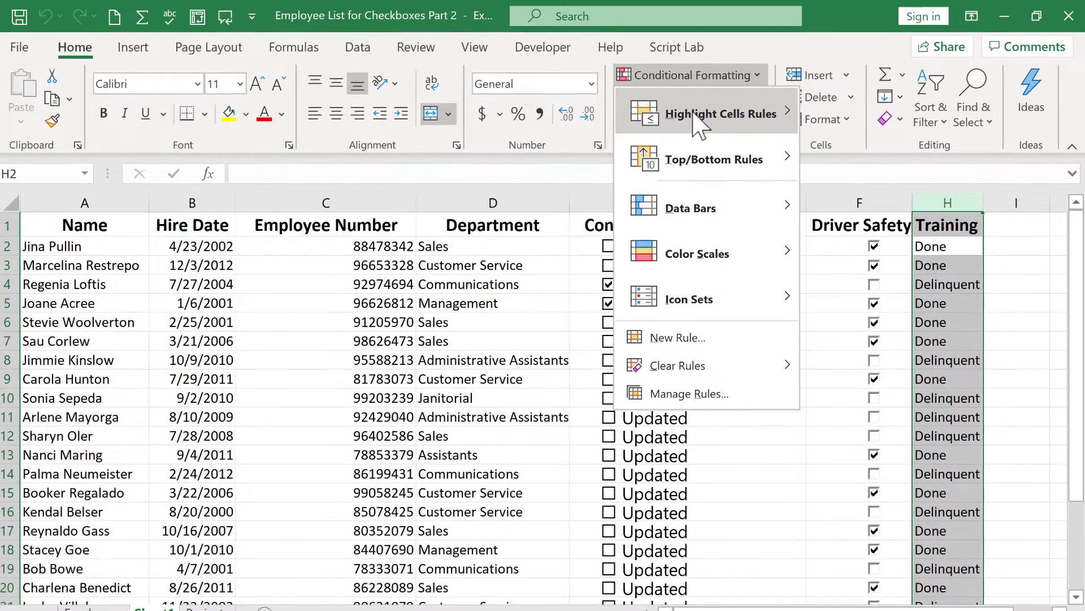
mouse_move(788, 130)
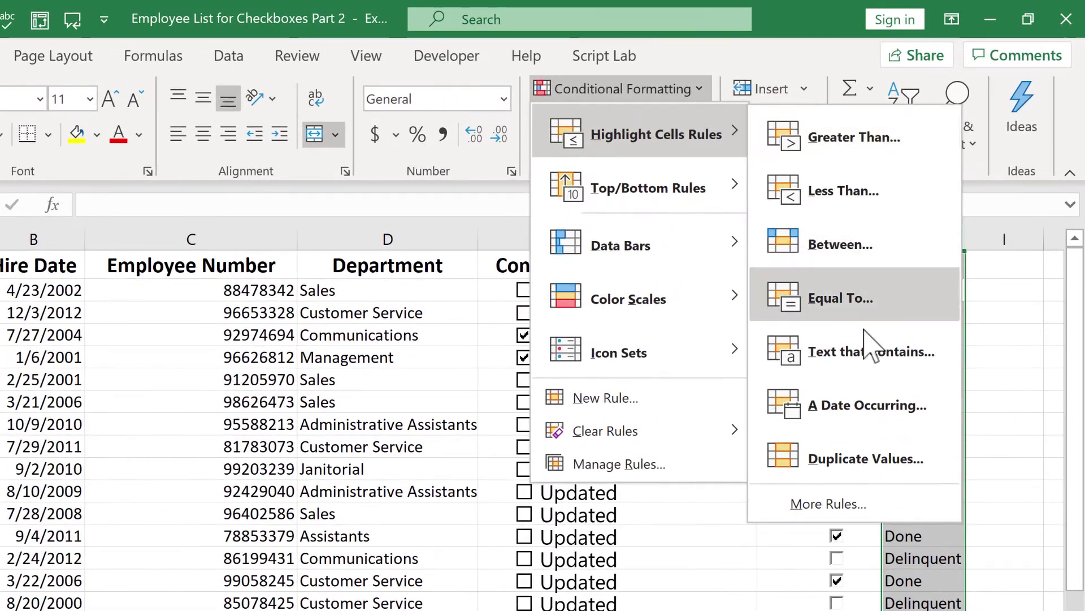
click(840, 352)
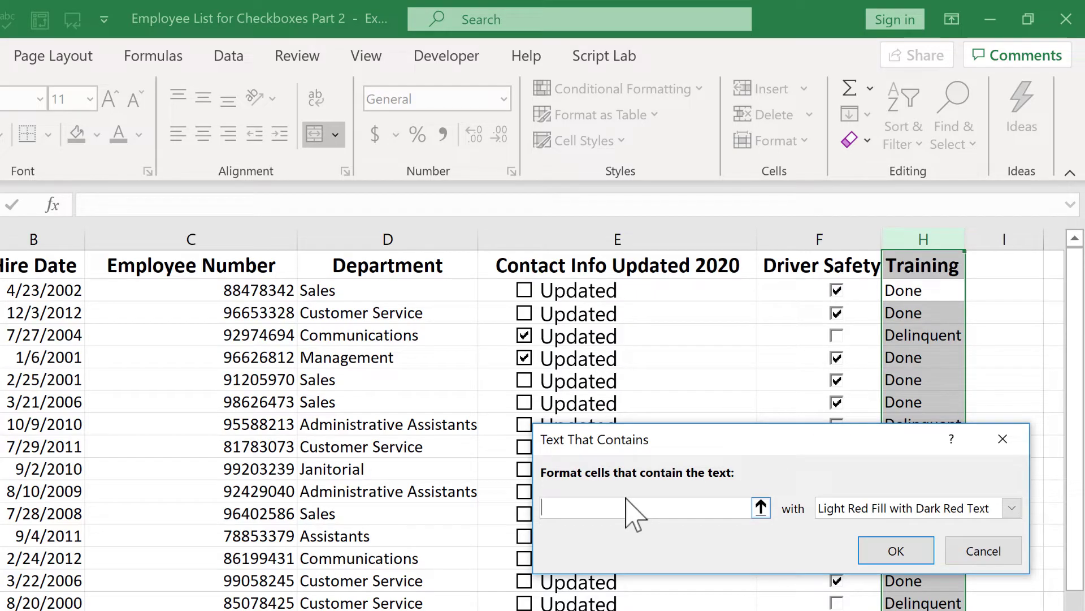
text(Delinquent)
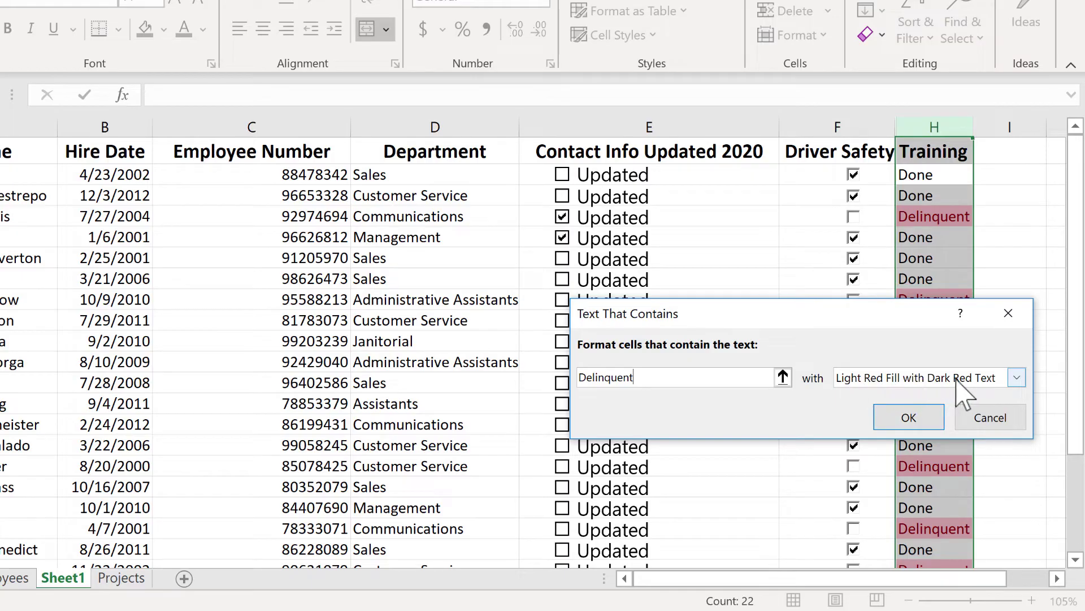
Step: Apply Light Red Fill with Dark Red Text to the Delinquent rule and confirm it
click(1017, 378)
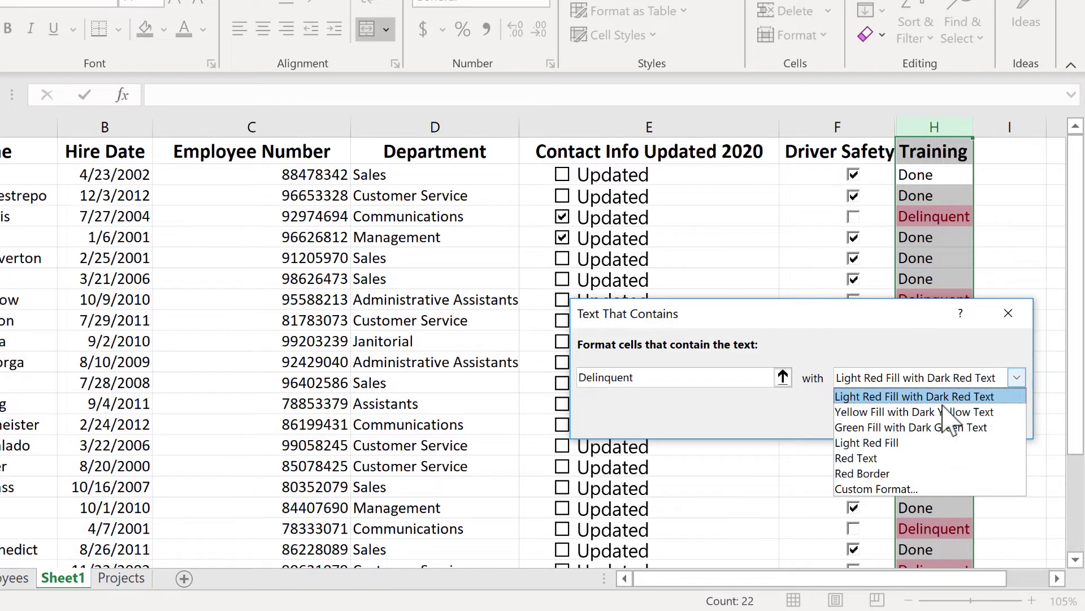
click(917, 473)
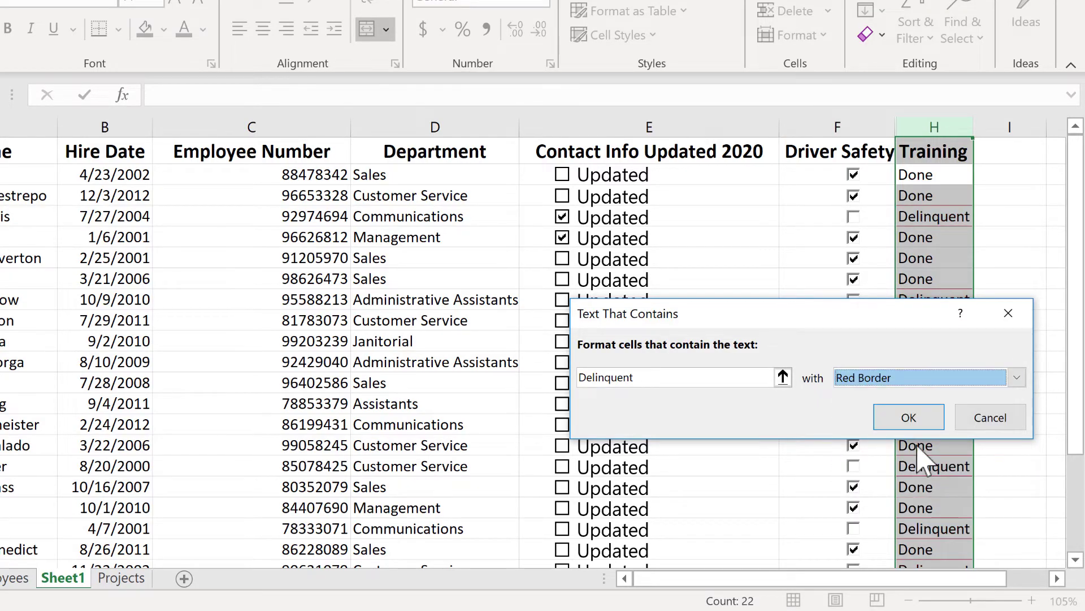
click(1016, 378)
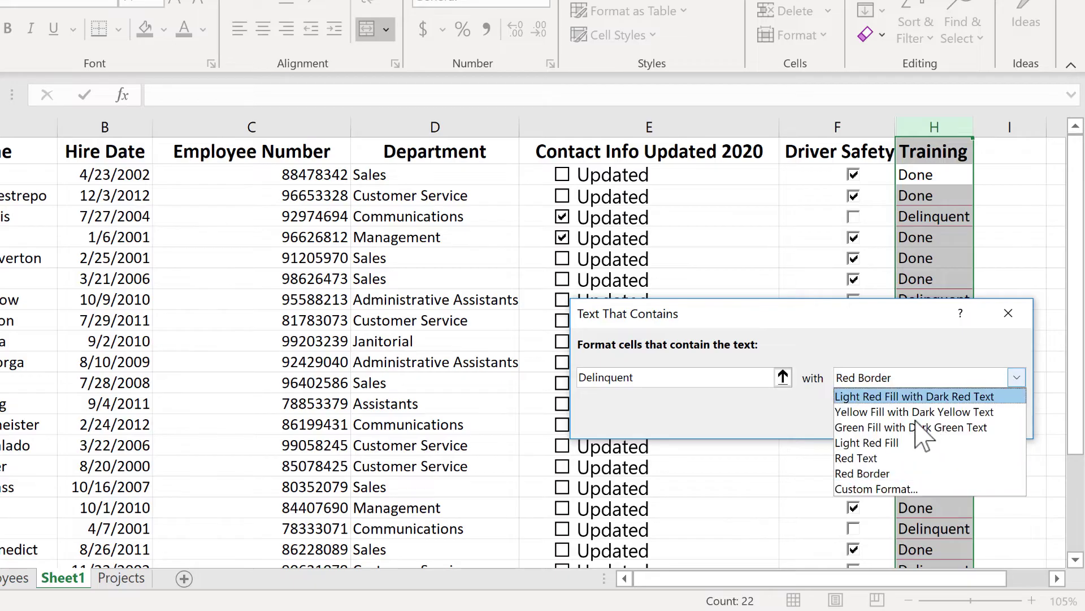
click(851, 428)
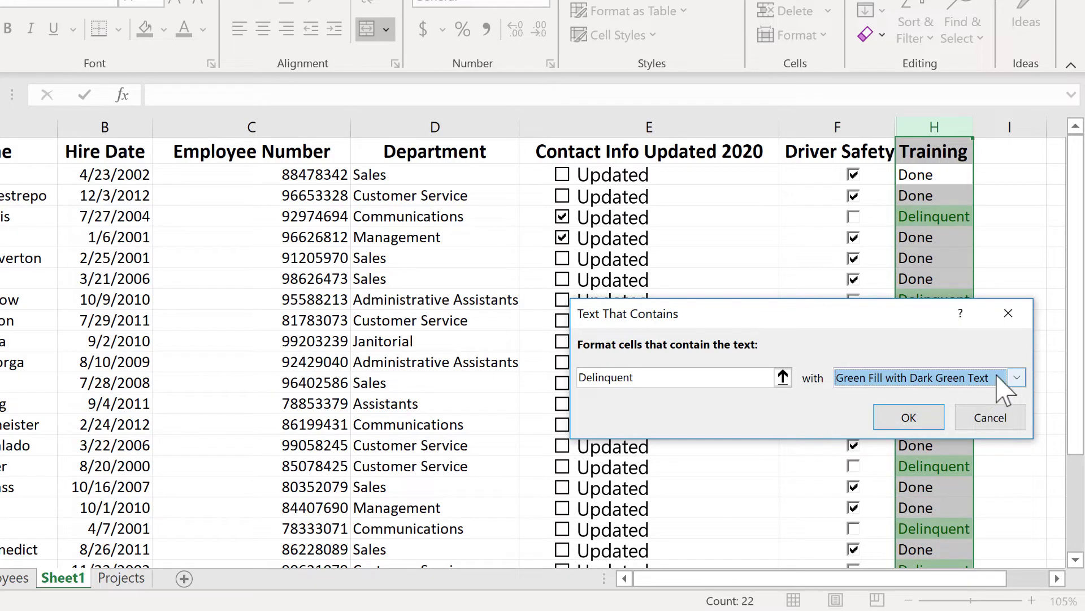
click(1015, 377)
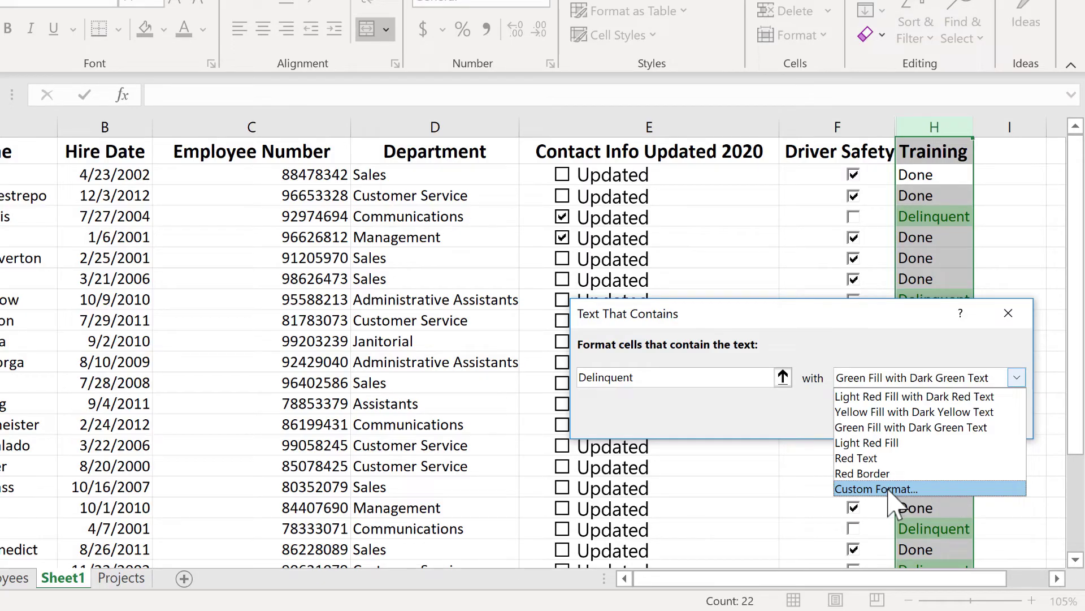
click(884, 396)
click(906, 416)
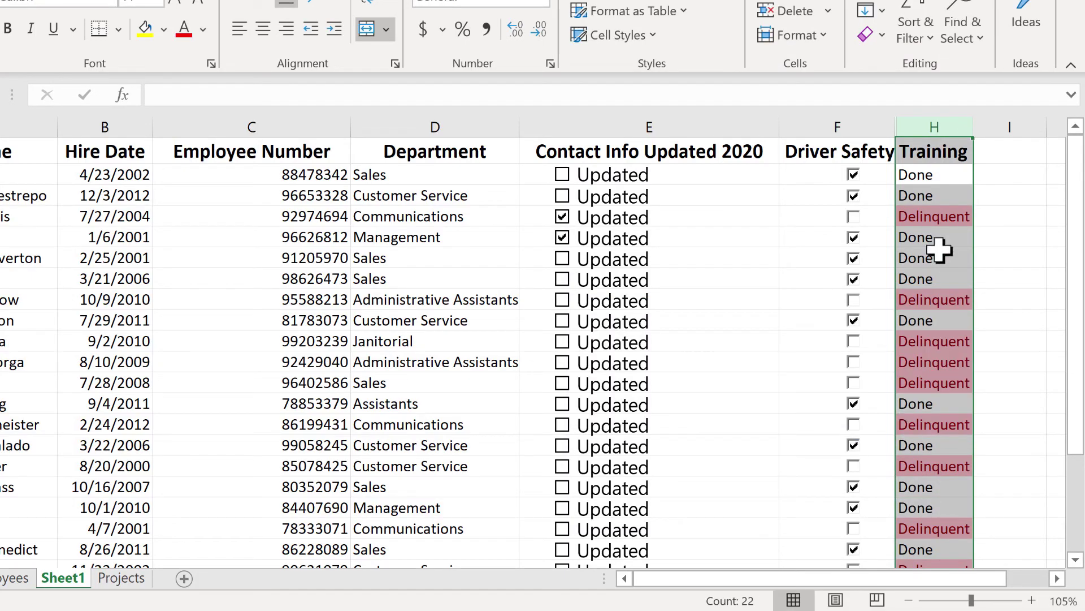
click(1010, 174)
Step: Highlight column H cells containing 'Done' with Green Fill with Dark Green Text
click(938, 127)
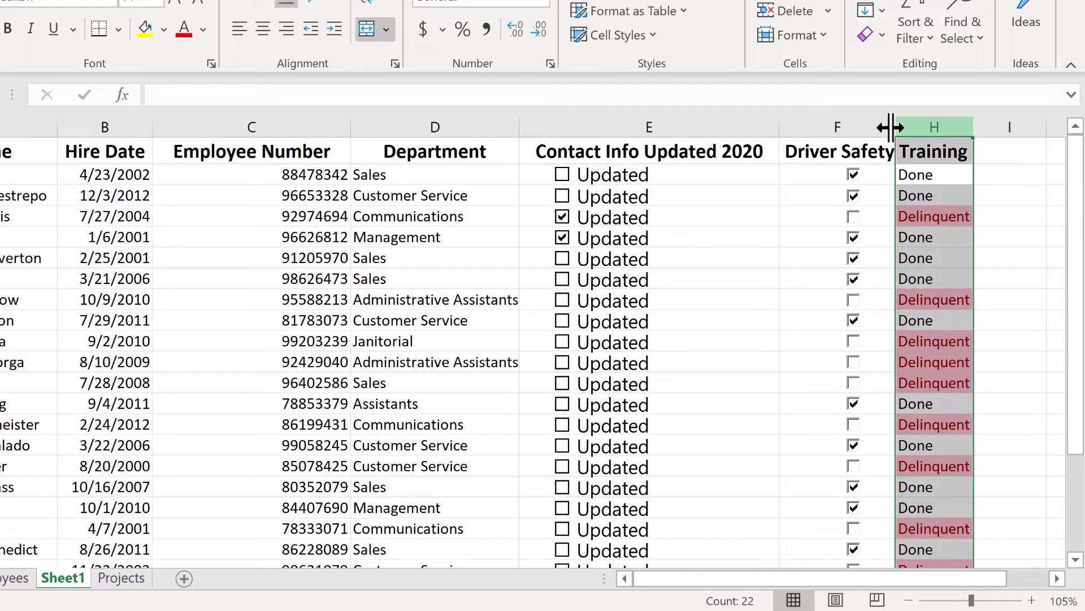
click(691, 3)
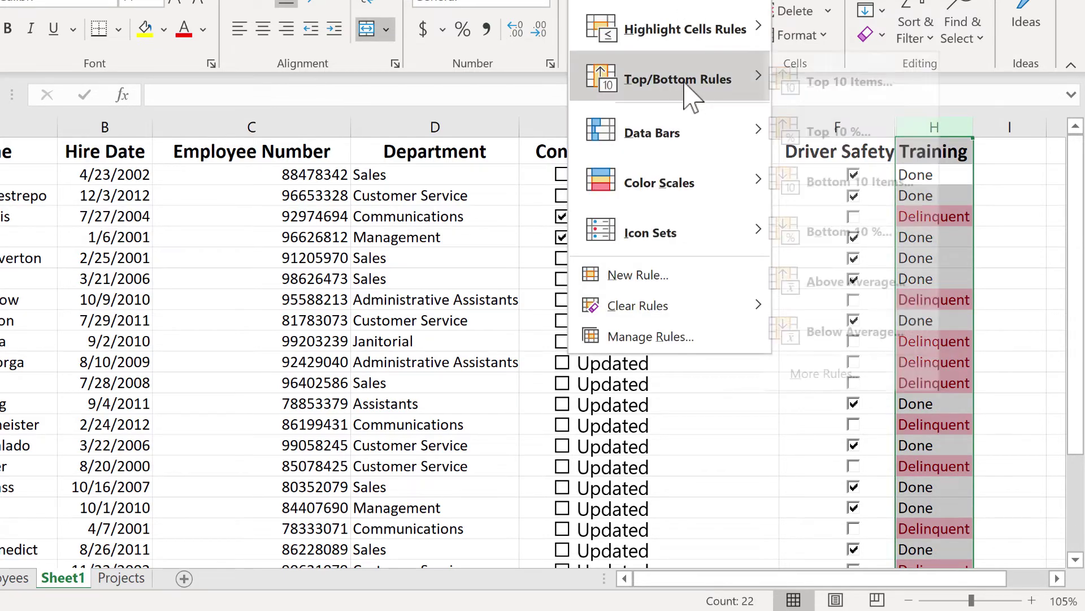
mouse_move(757, 30)
click(846, 232)
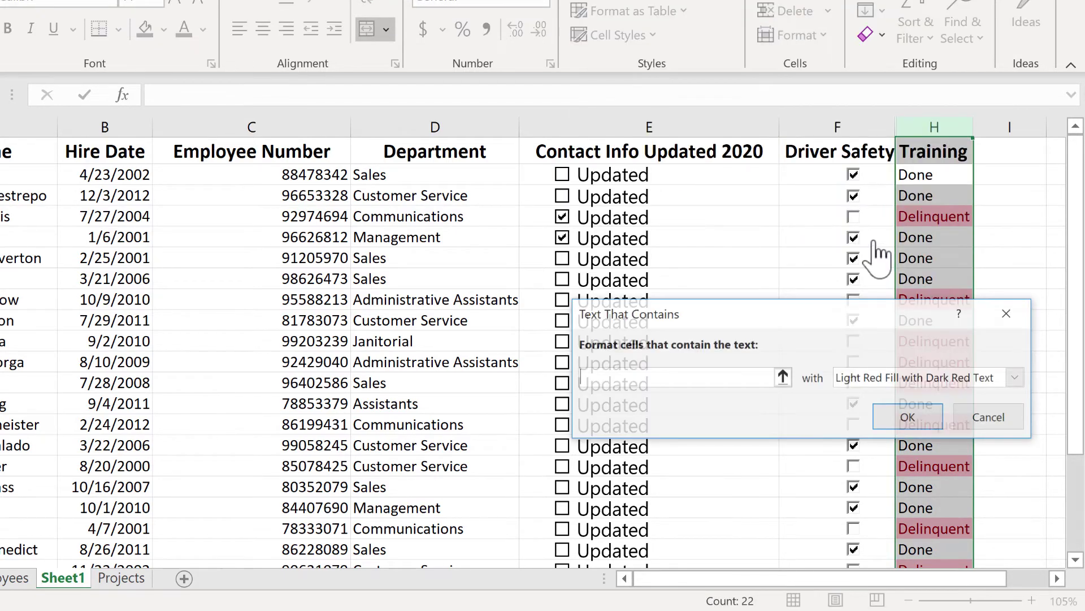
text(Do)
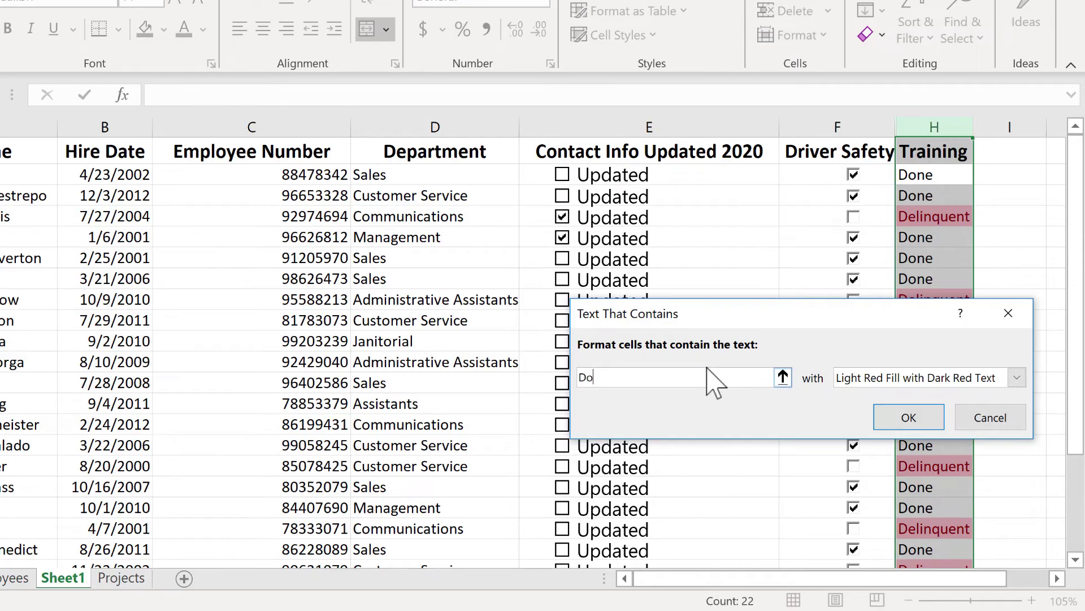
text(ne)
click(972, 377)
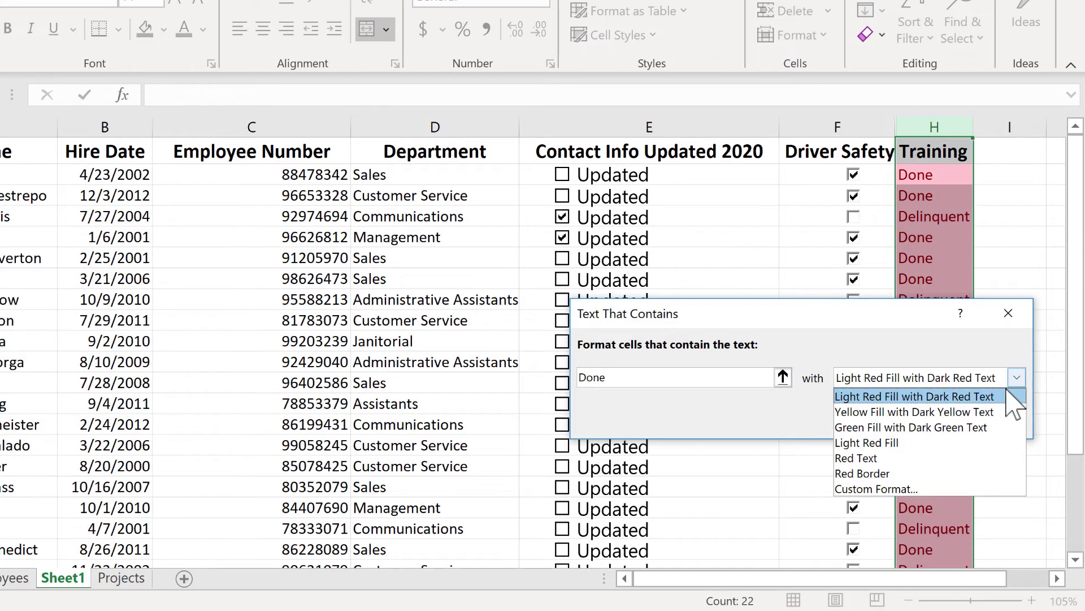
click(970, 428)
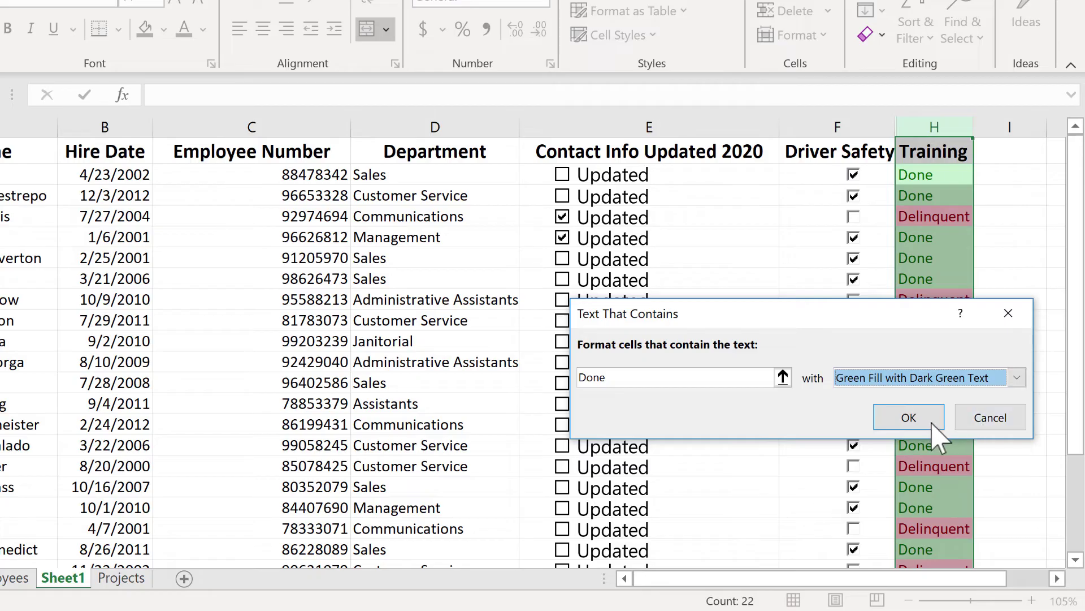
click(911, 418)
click(1021, 305)
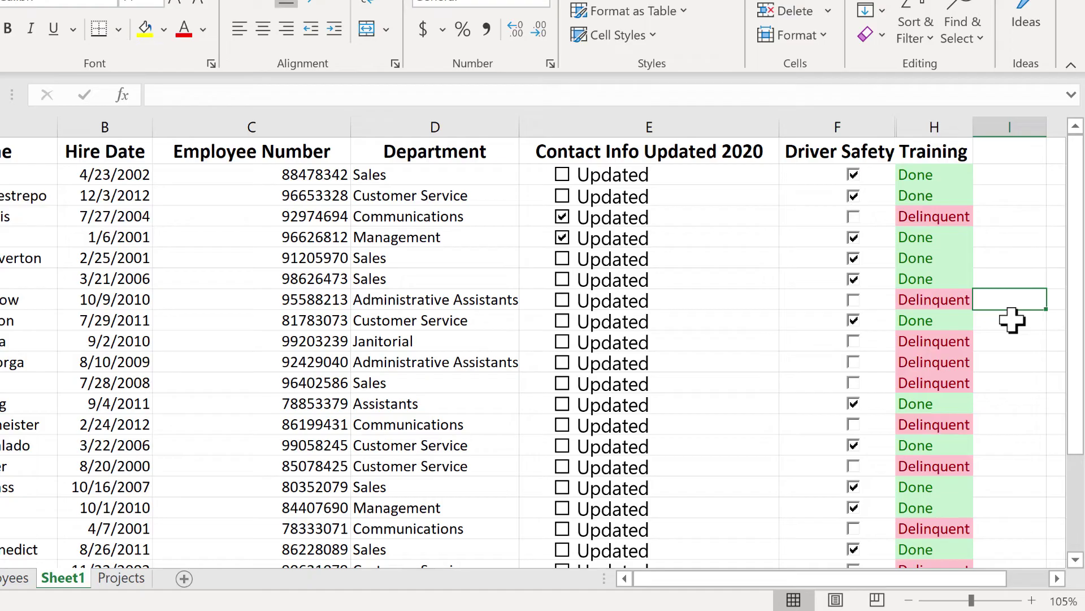
click(1003, 376)
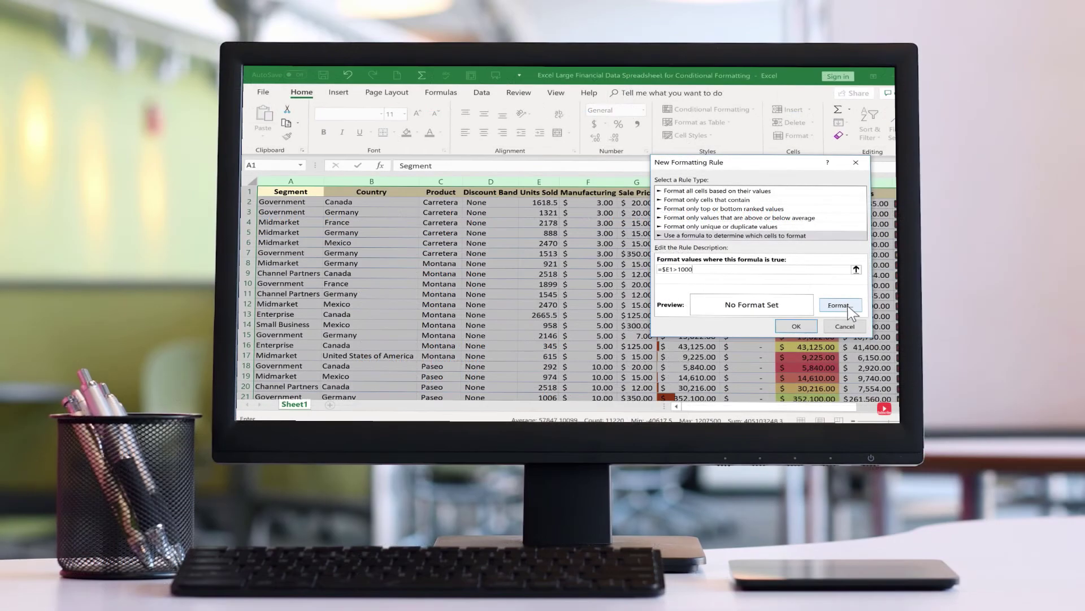
Step: Give the new formatting rule's format the Outline border preset
click(840, 305)
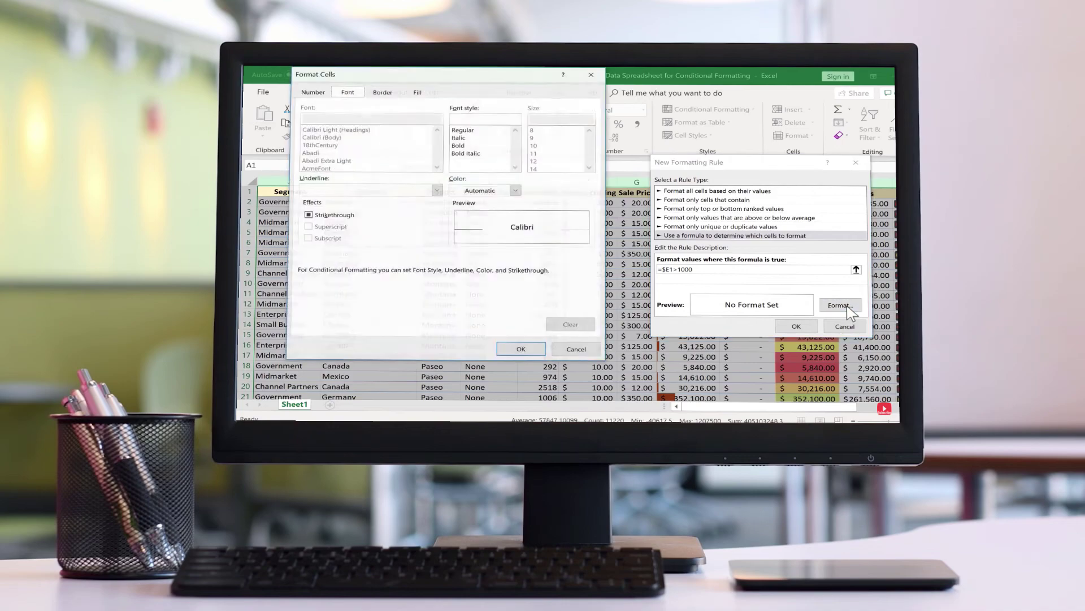
click(382, 92)
click(469, 129)
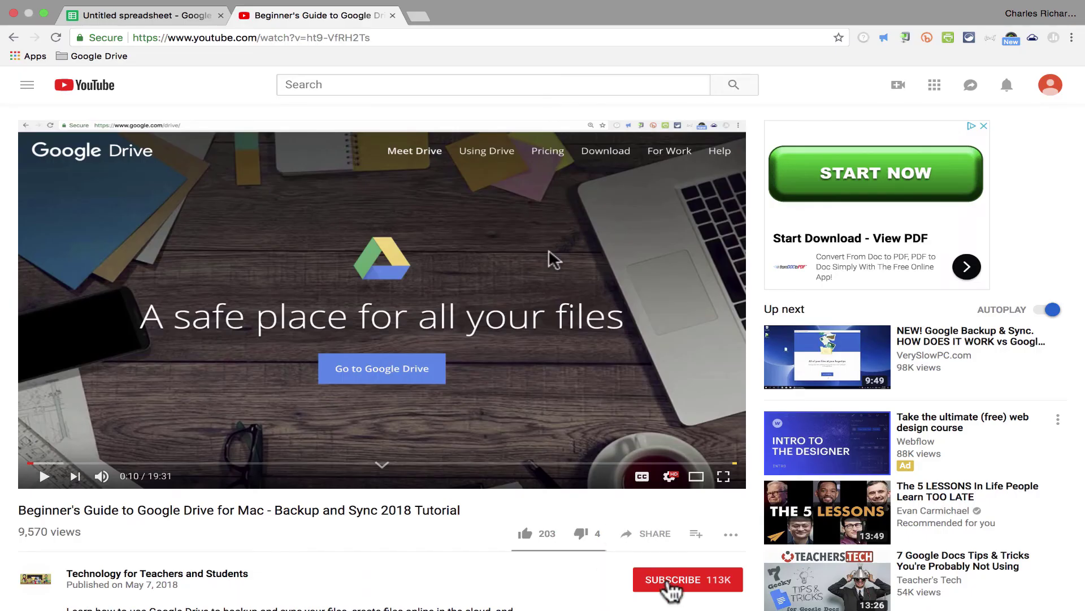
Step: Subscribe to Technology for Teachers and Students and set the channel bell to notify on all new videos
click(668, 582)
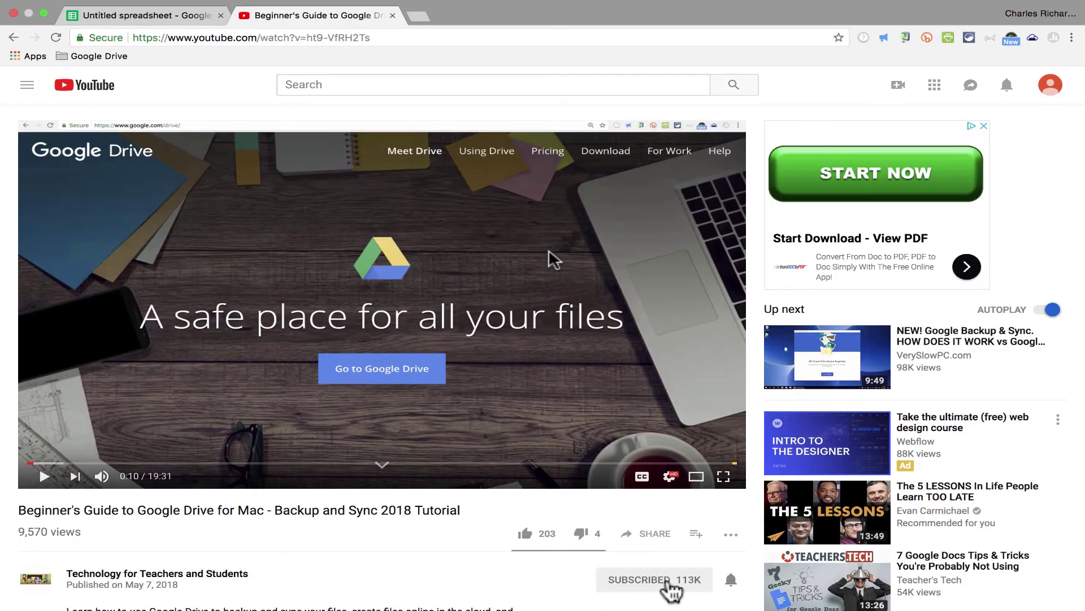
scroll(766, 602, down, 2)
scroll(758, 594, down, 3)
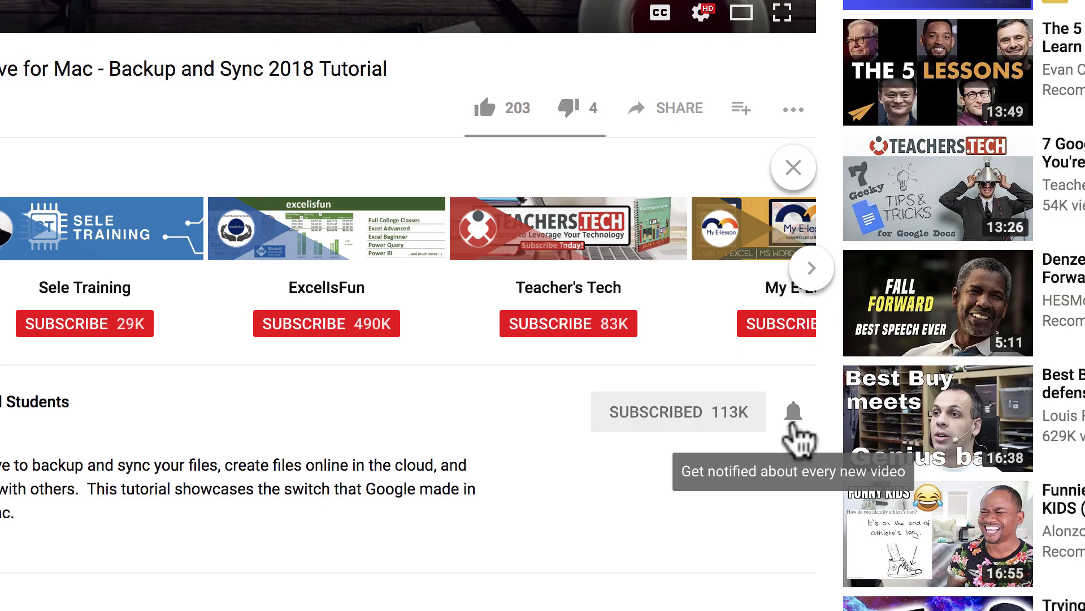
click(791, 427)
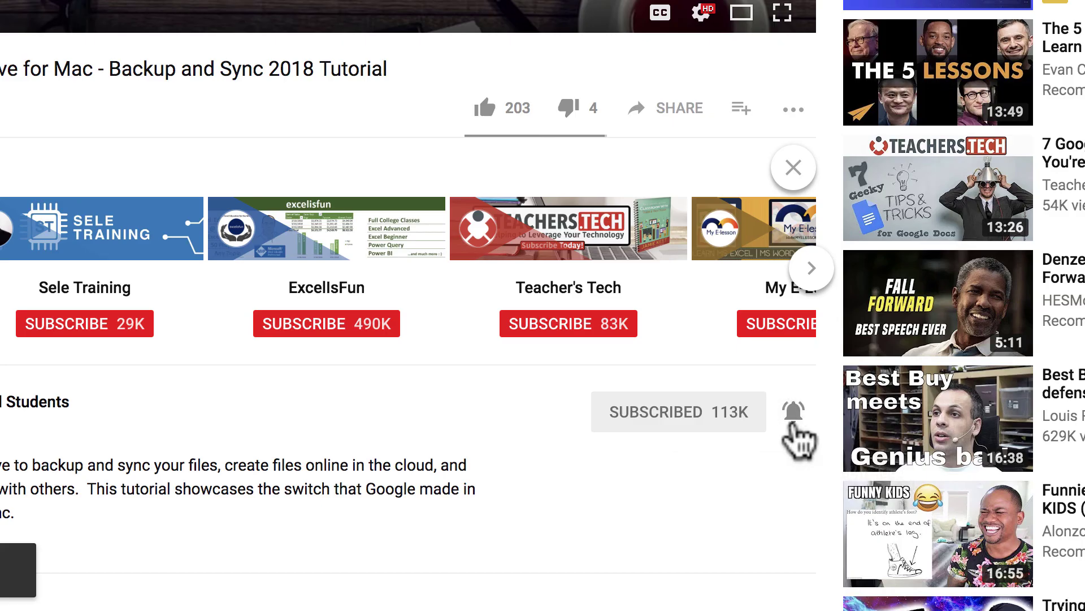